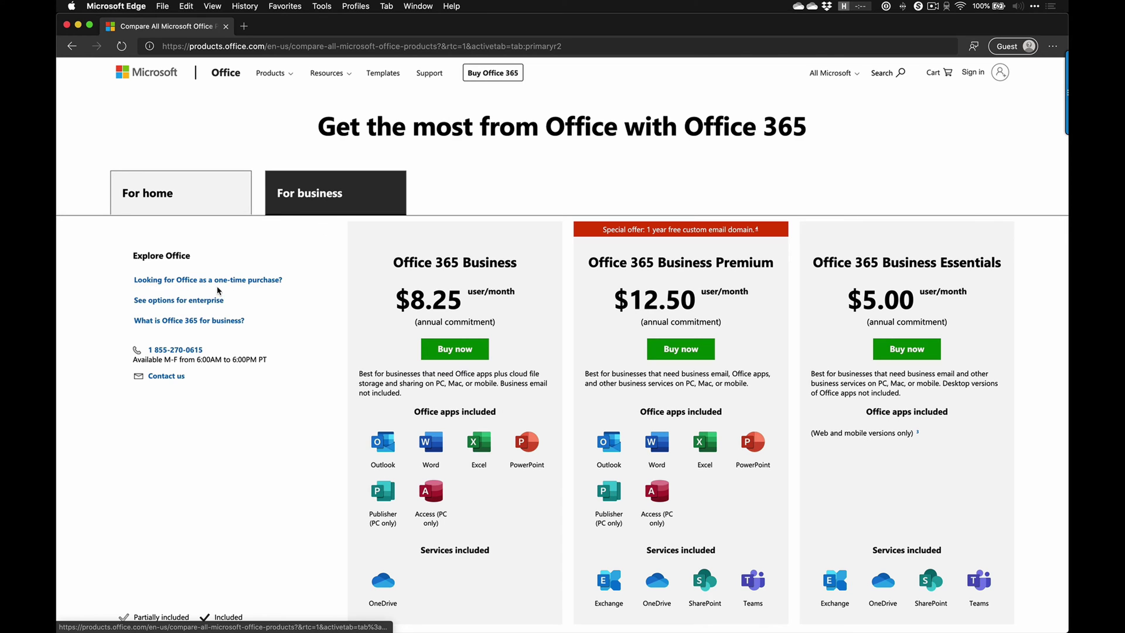
- Start the Office 365 E3 free trial from the enterprise plans and submit the work email
click(203, 304)
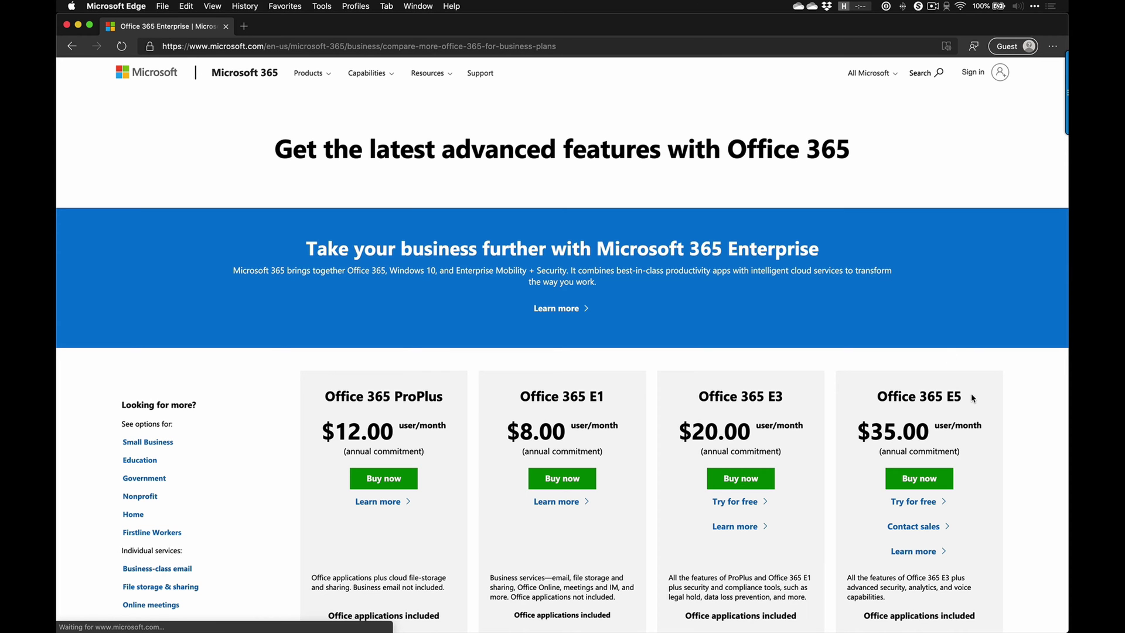
click(751, 502)
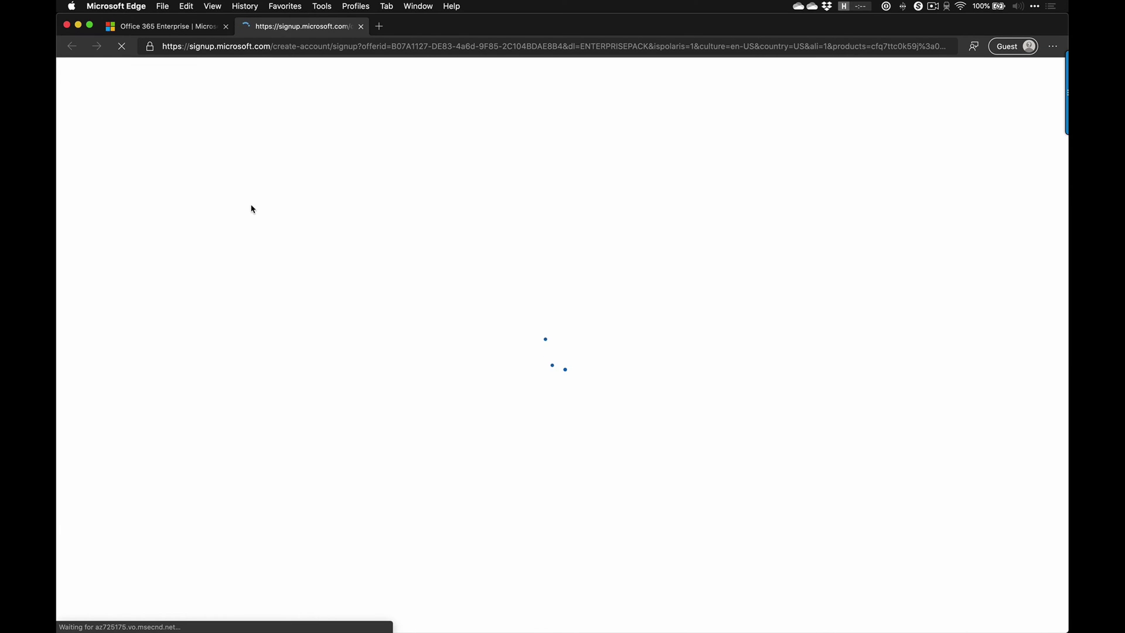
text(b)
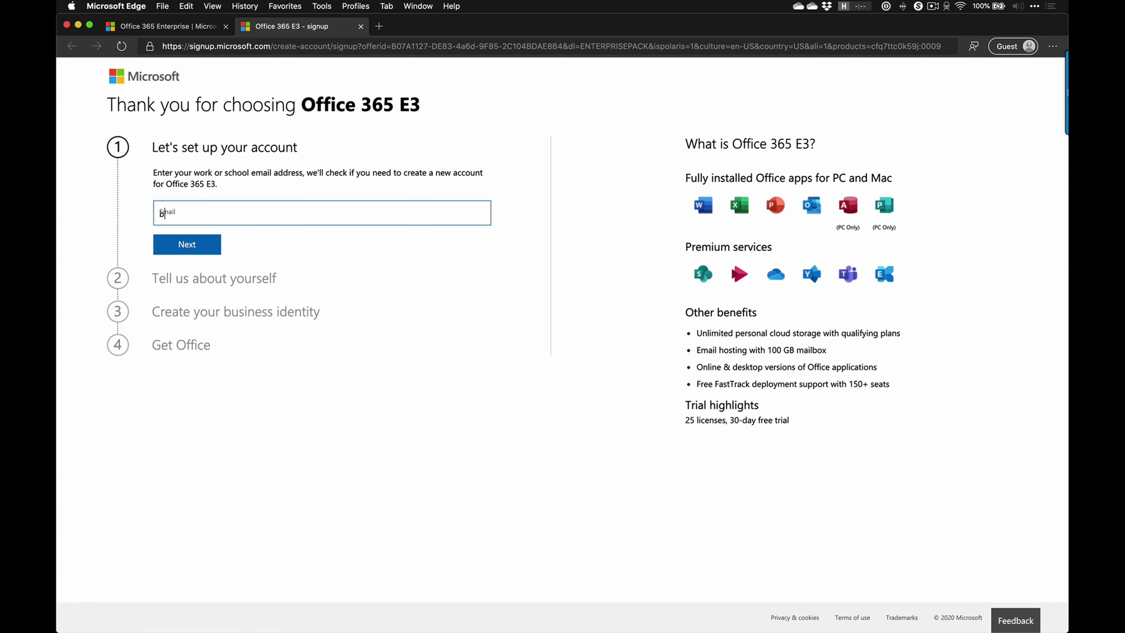
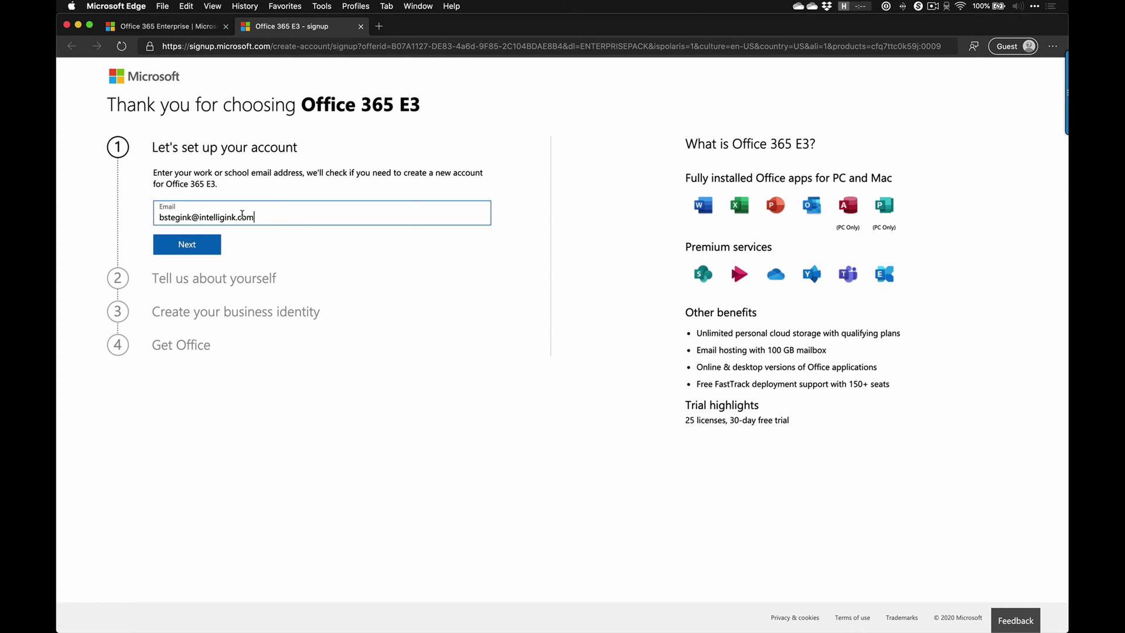
click(203, 249)
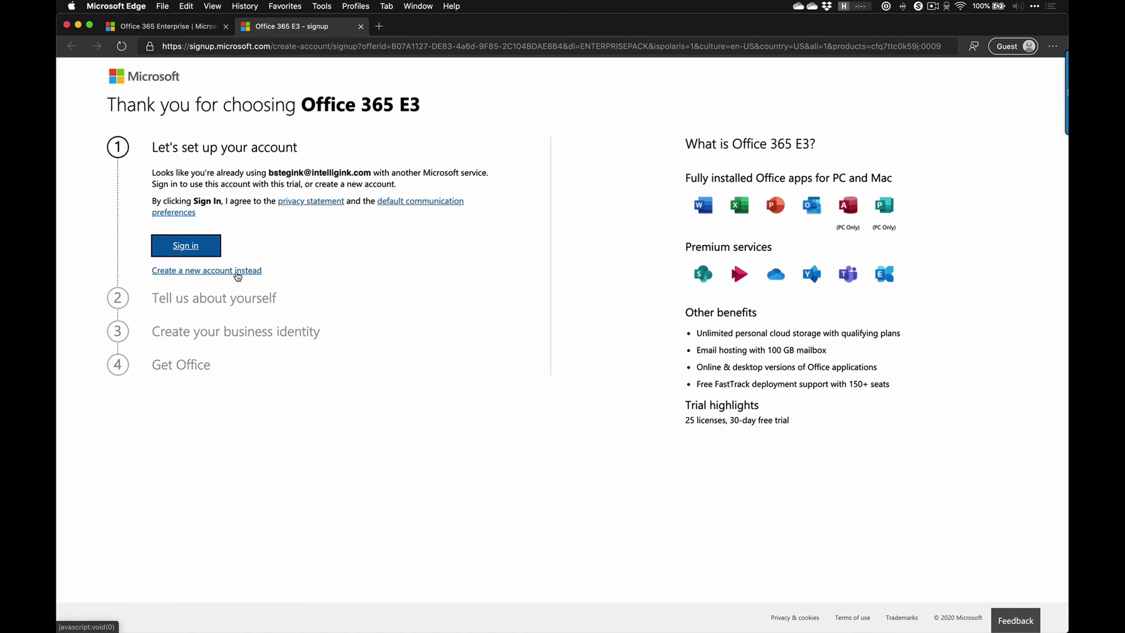
- Create a new account with first and last name, business phone, company name and 2-4 people size
click(182, 273)
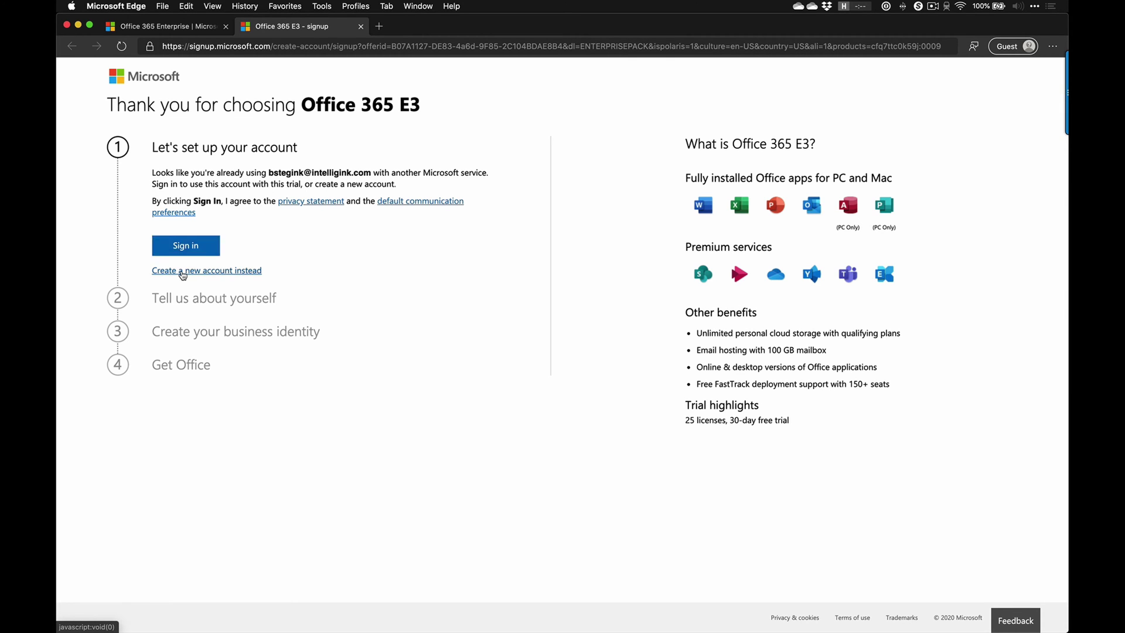
key(Tab)
key(Tab)
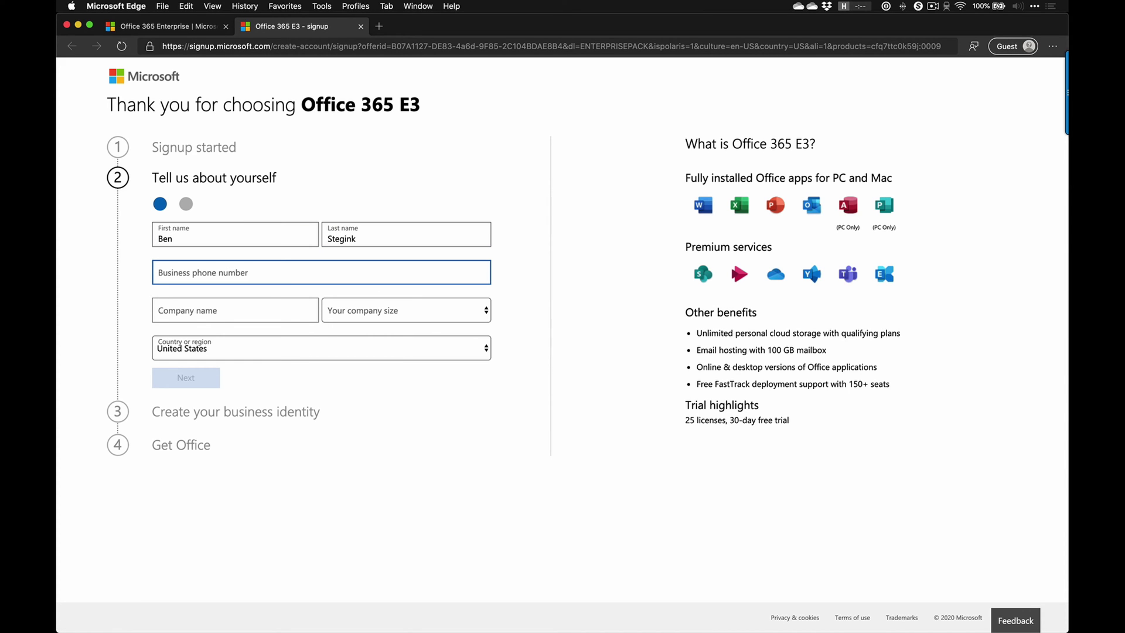
key(Tab)
text(Intelligink)
key(Tab)
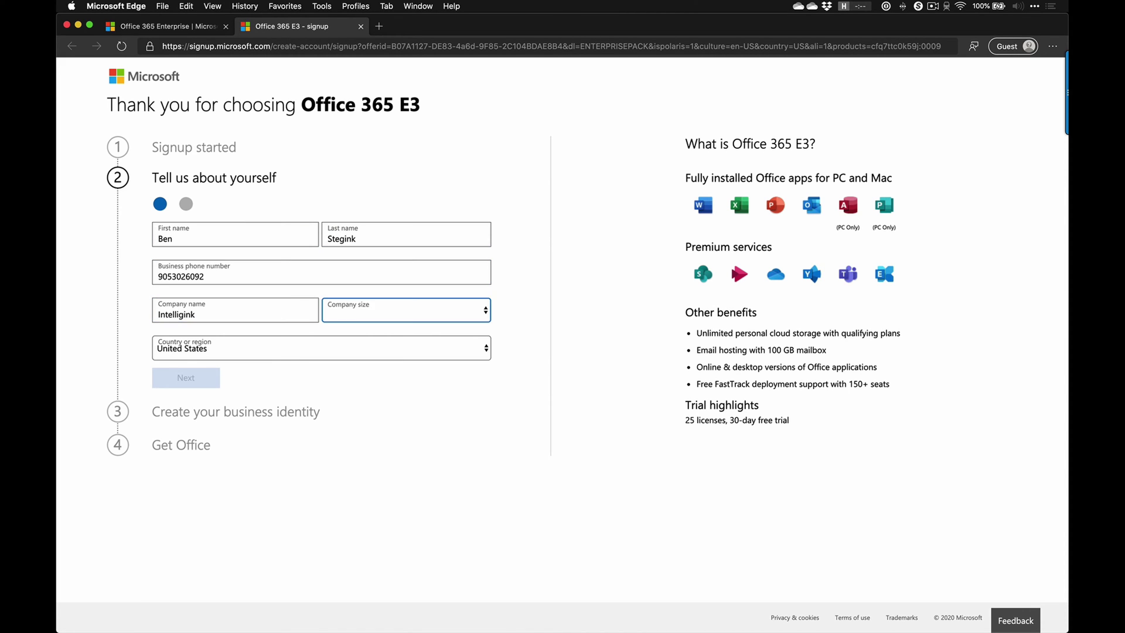
click(402, 309)
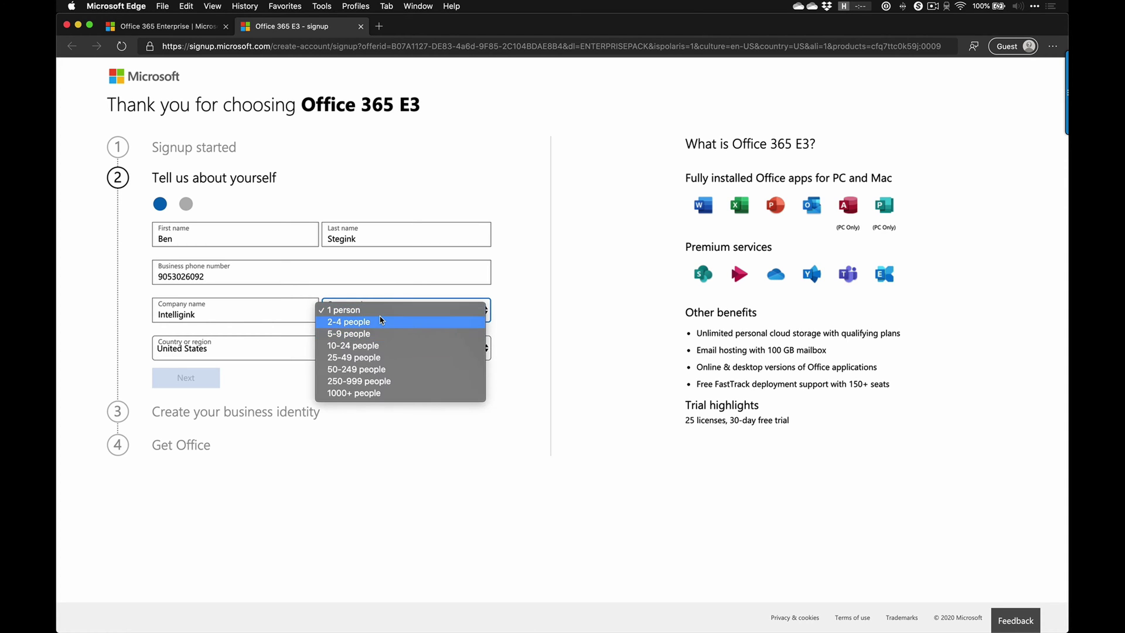
click(381, 322)
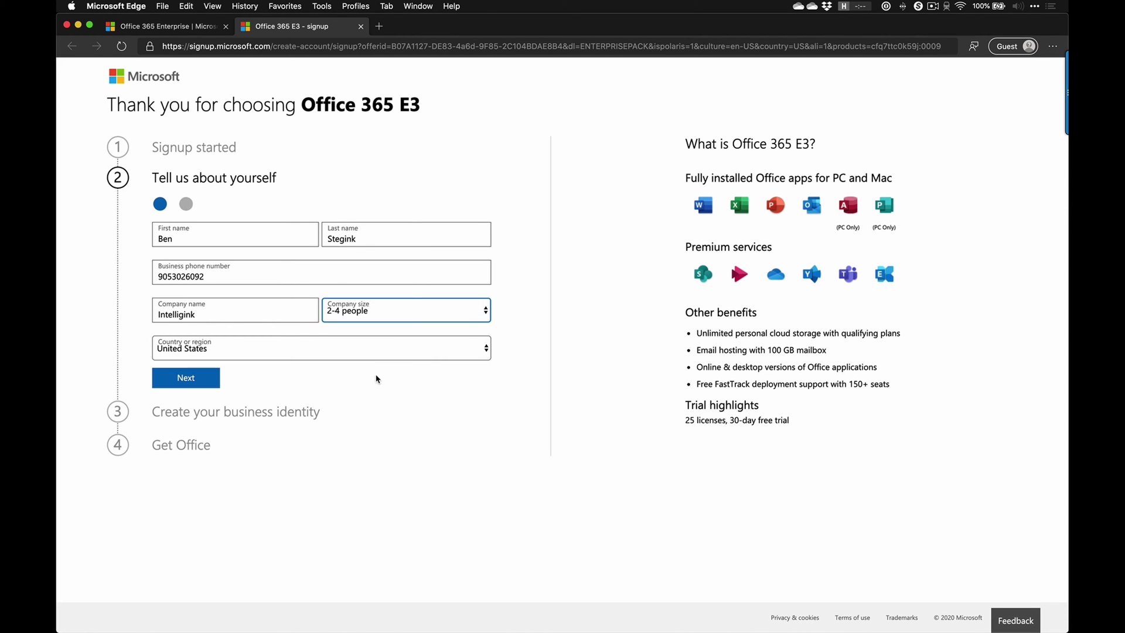
click(186, 378)
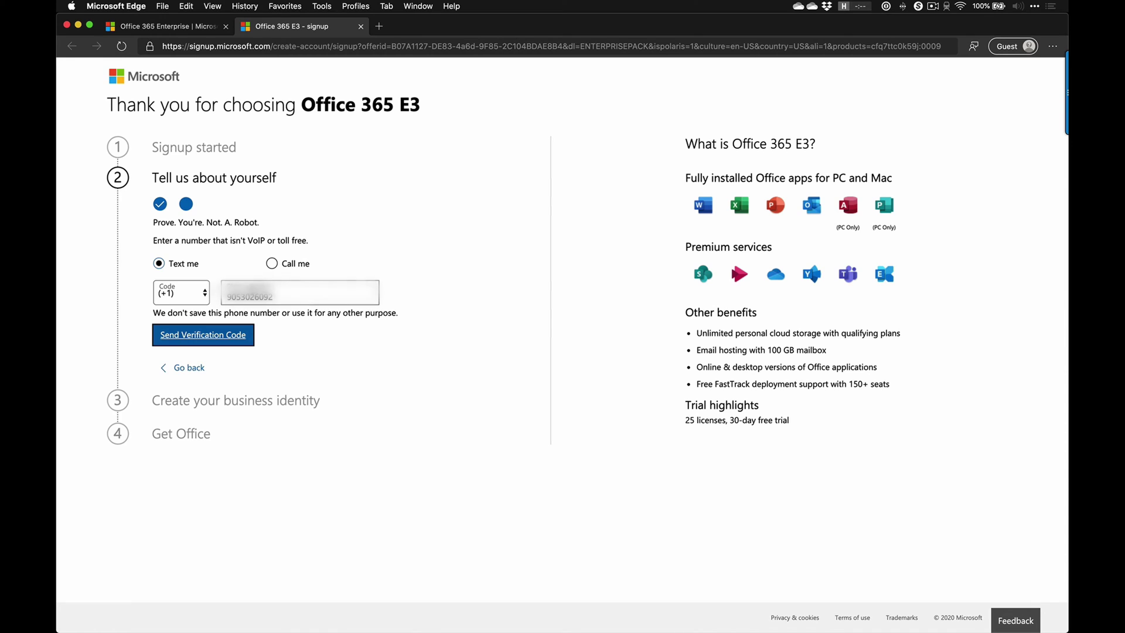
- Replace the phone number and verify it with the texted verification code
click(296, 303)
double_click(289, 296)
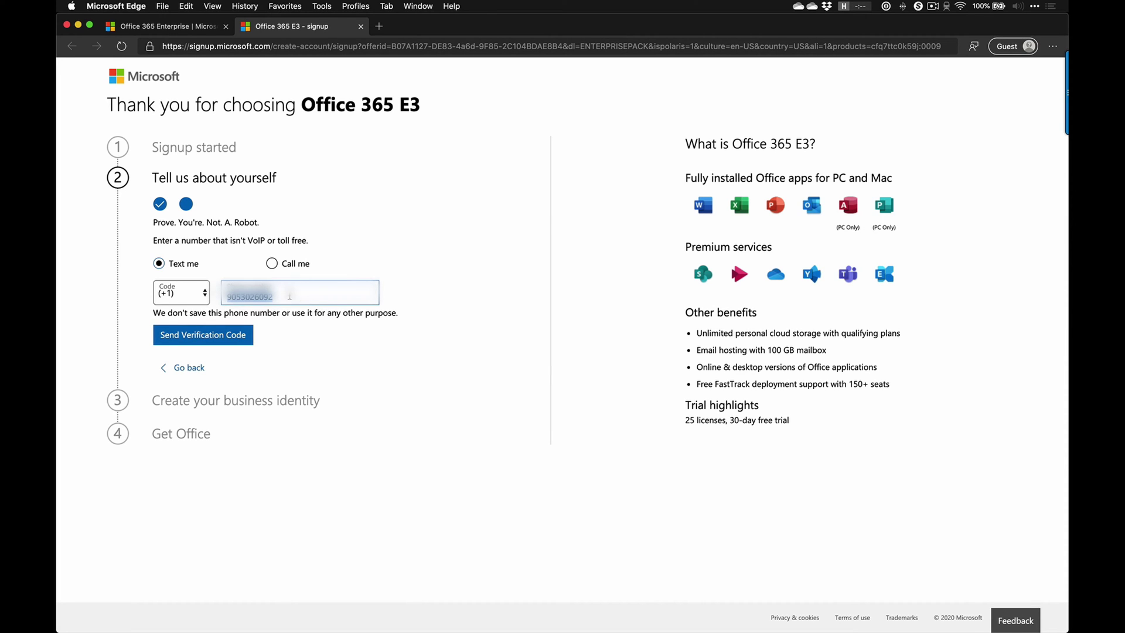
click(213, 339)
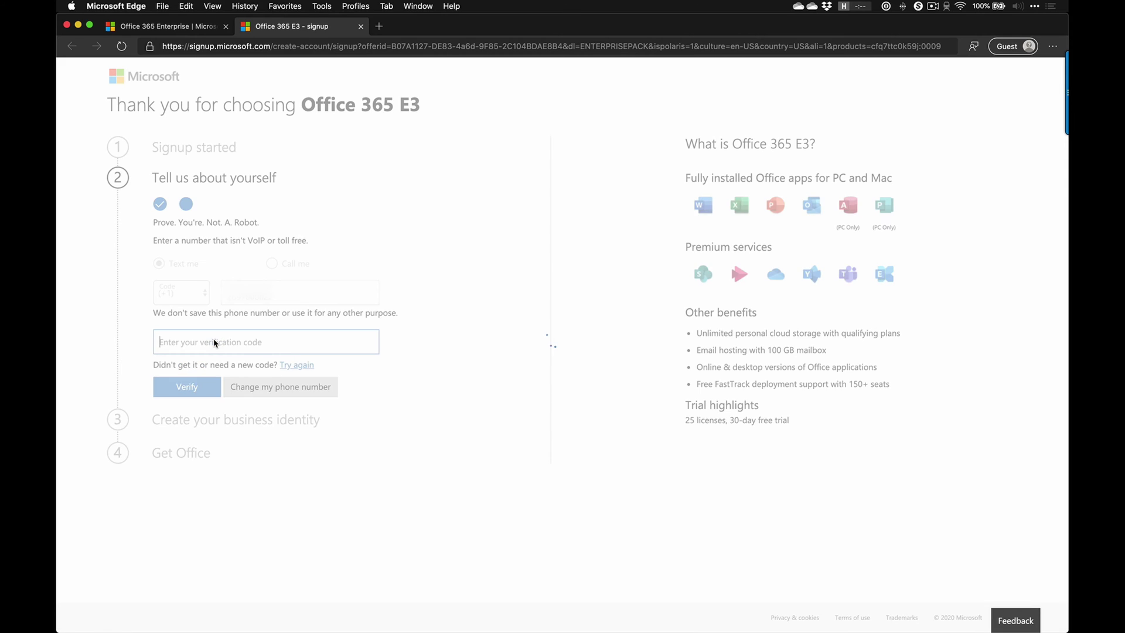
click(187, 387)
click(193, 351)
- Claim the available unifiedauditlogdemo.onmicrosoft.com domain and enter the user name for the user ID
text(un)
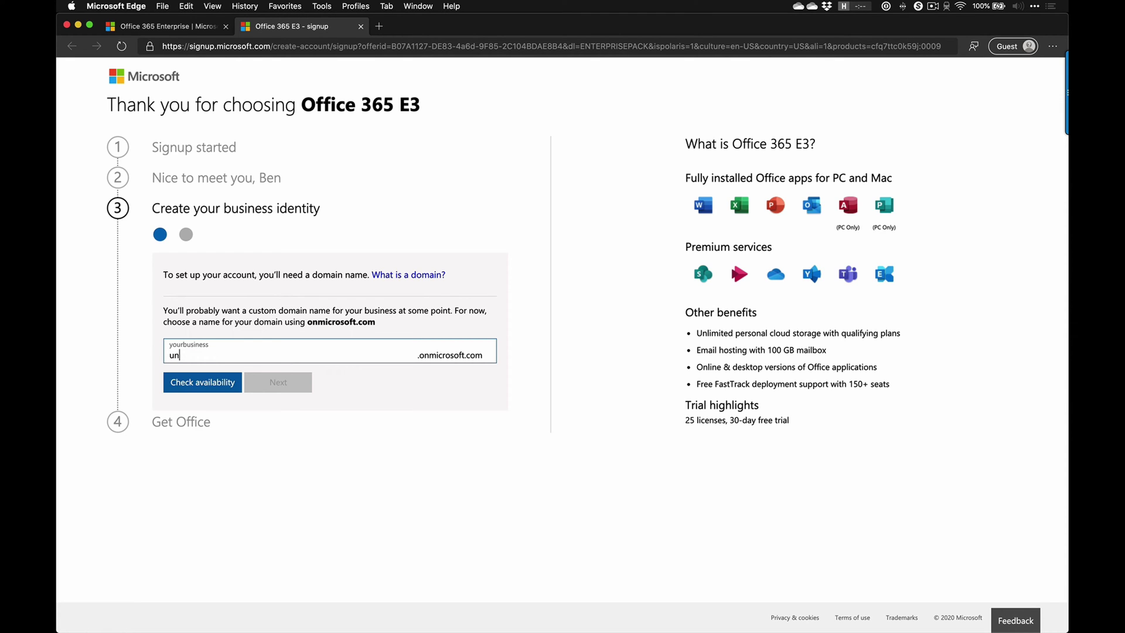
text(ifiedauditlogdem)
click(197, 384)
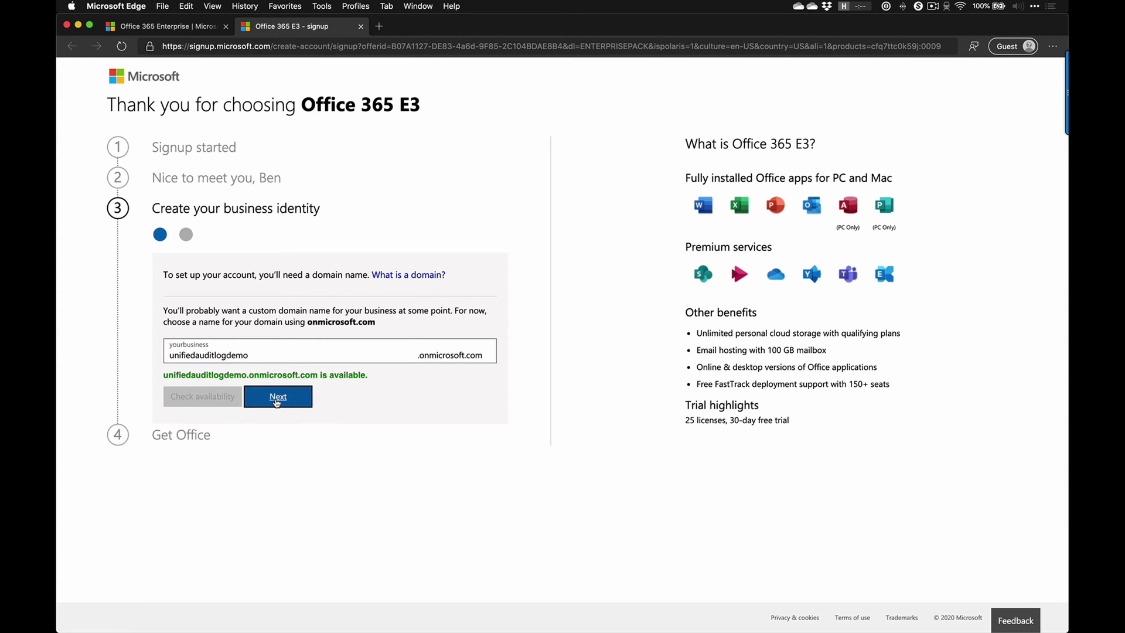
click(277, 398)
key(Tab)
- Enter and confirm the account password, then sign up to create the account
text(•••)
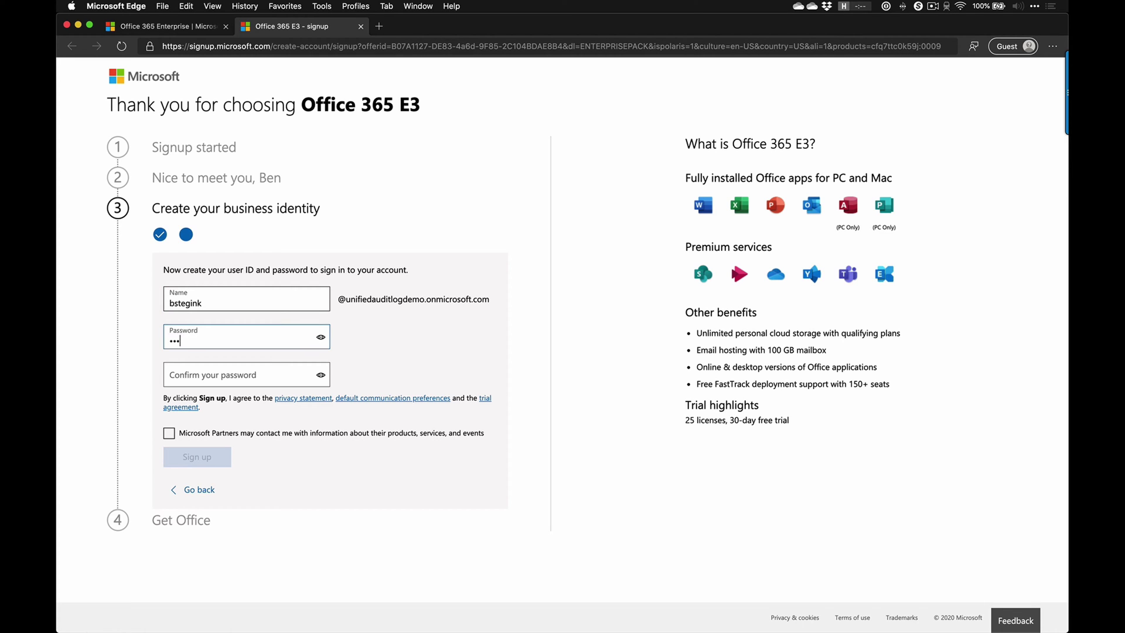
key(Tab)
text(•••••••••)
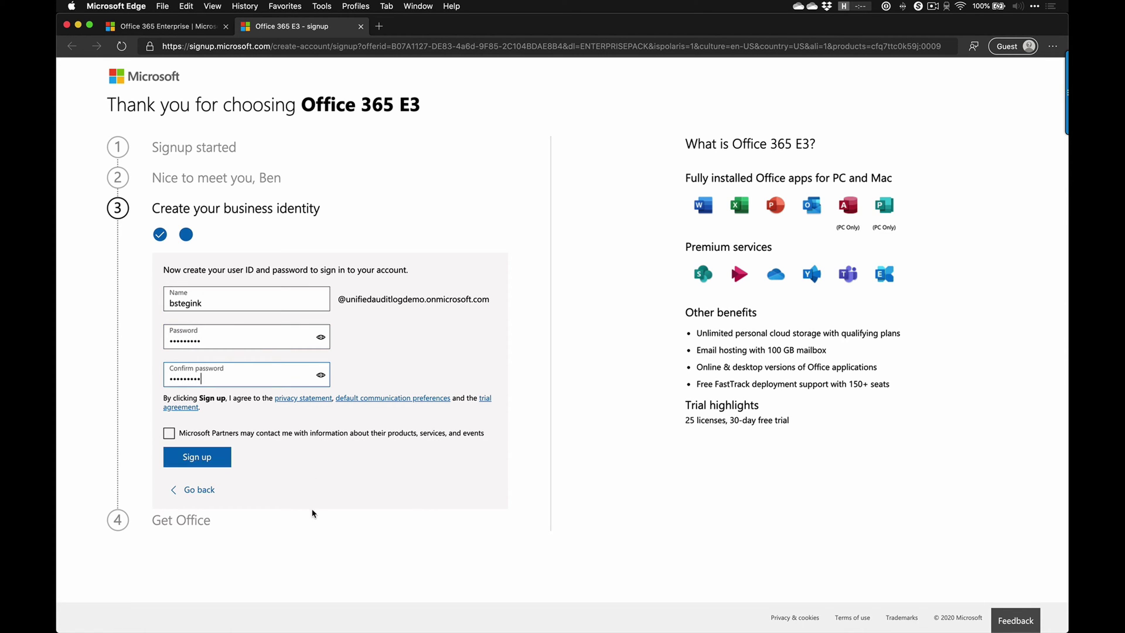
click(192, 457)
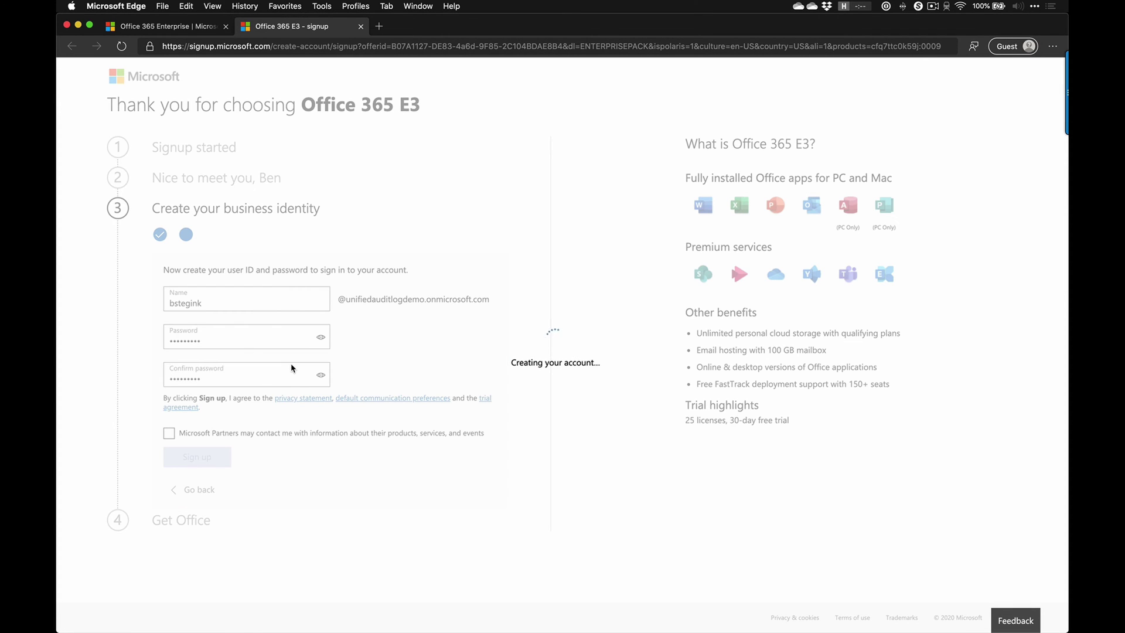
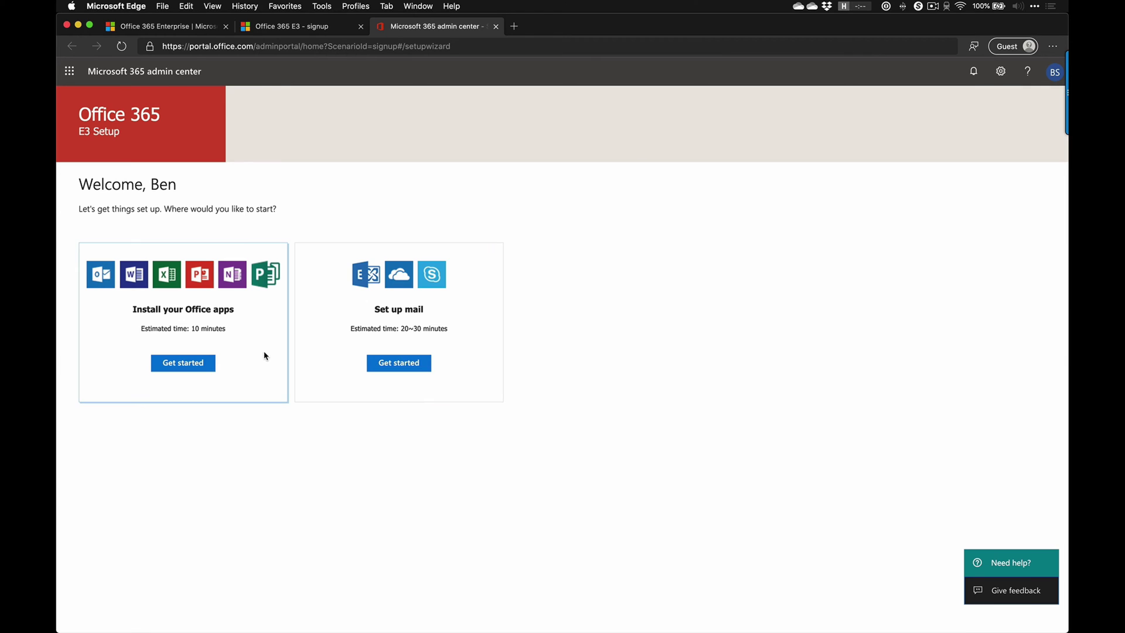
- Keep the onmicrosoft.com domain for mail setup and exit the wizard to finish later
click(395, 364)
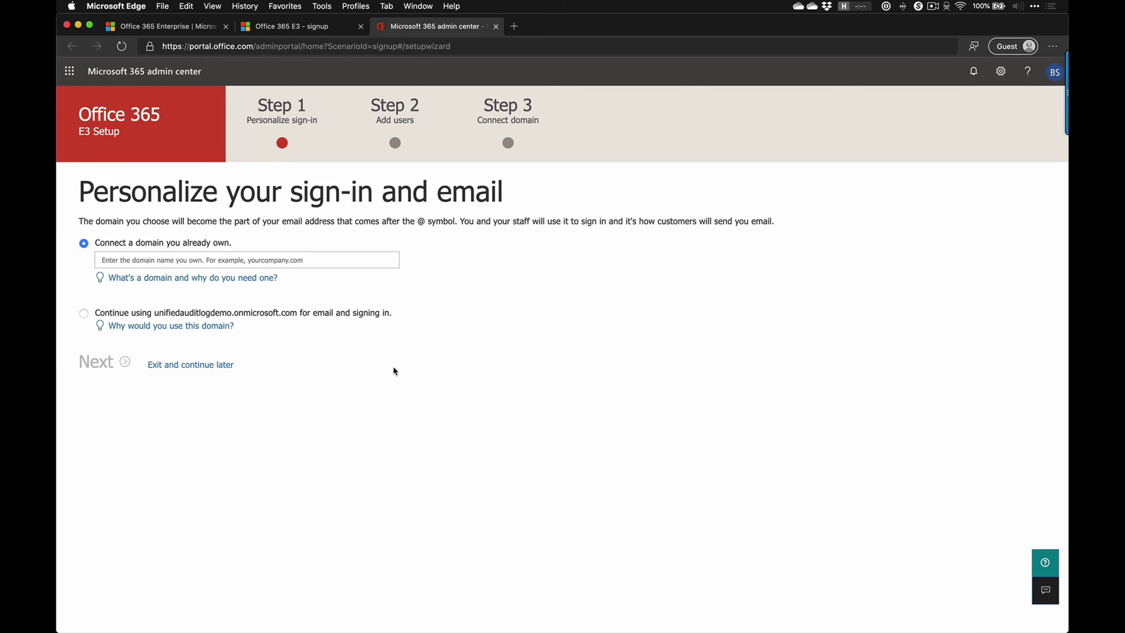
click(83, 313)
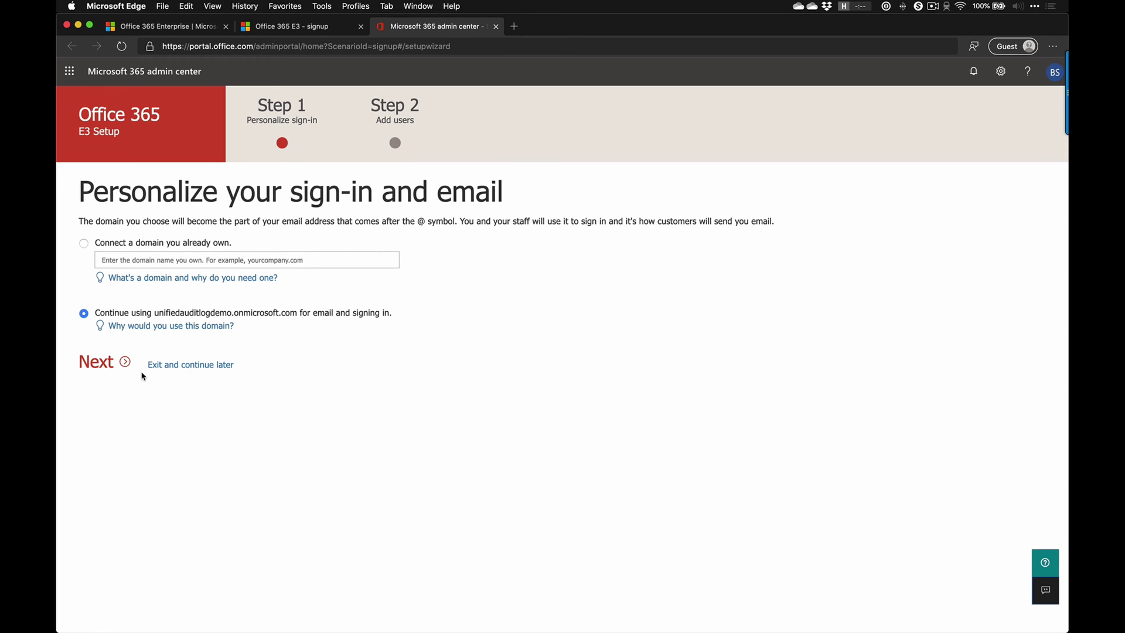
click(222, 366)
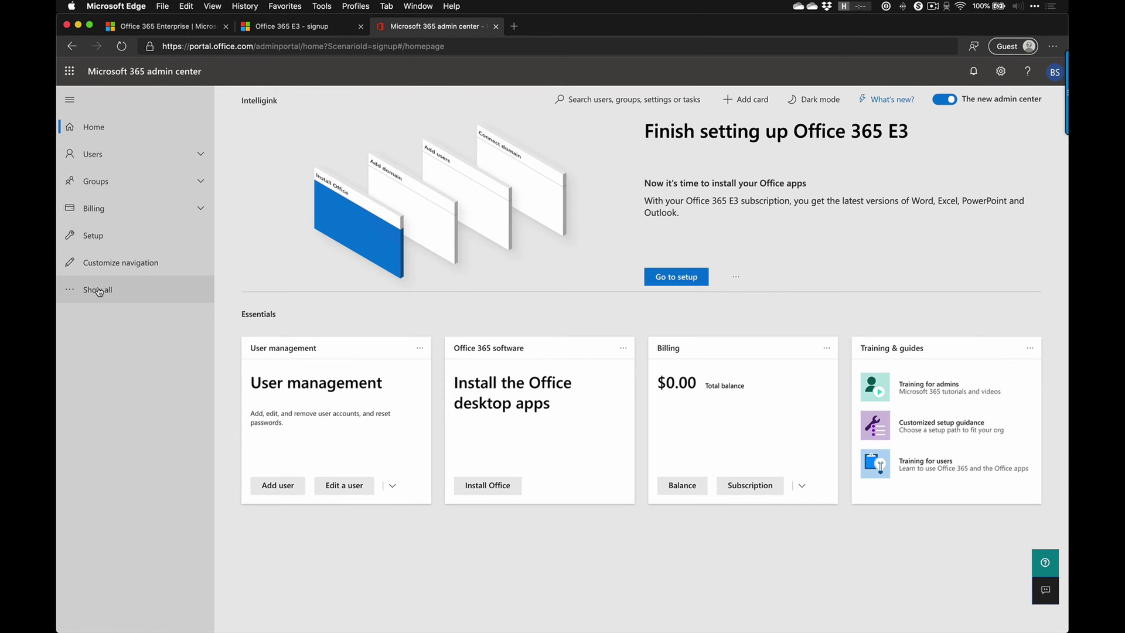
- Open the Compliance admin center from the full Admin centers list in the navigation
click(98, 291)
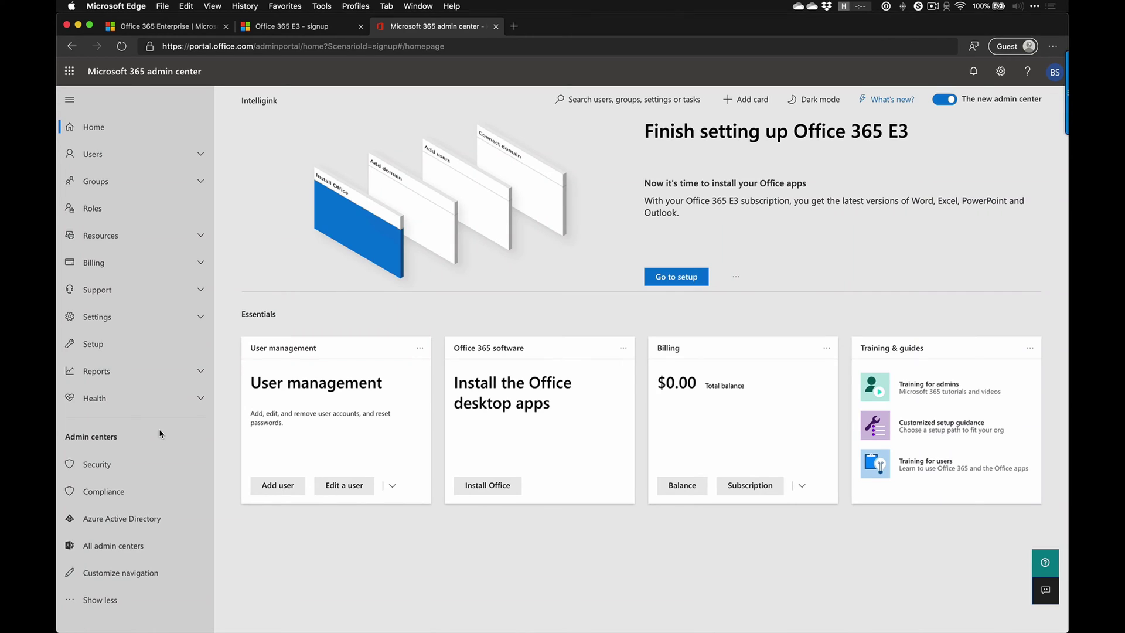
click(143, 498)
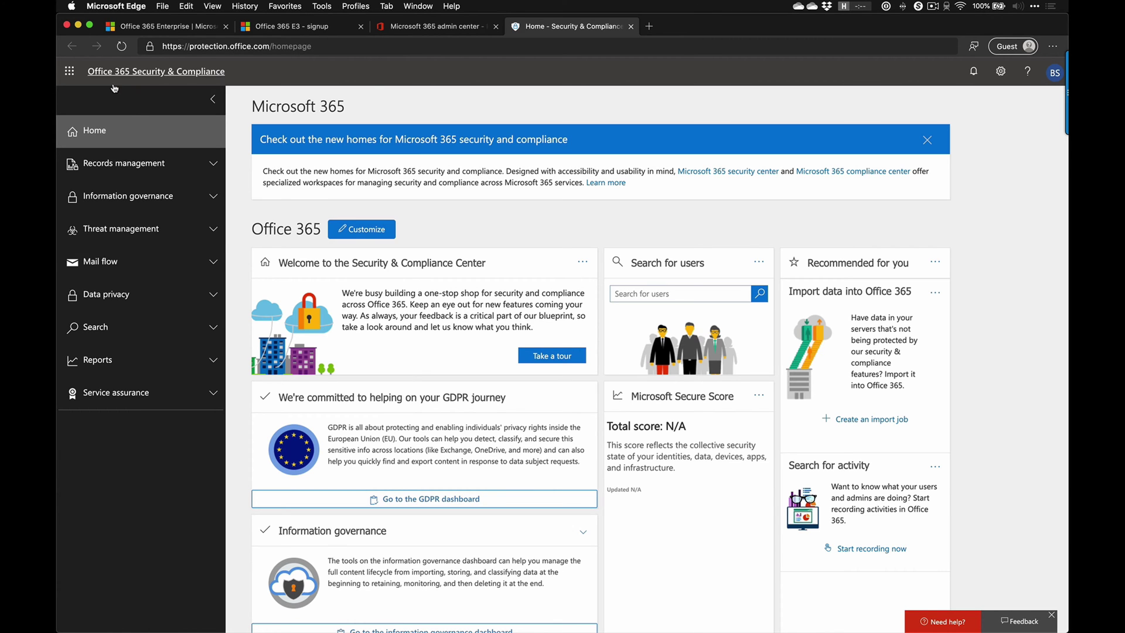
- Go to Search > Audit log search and turn on auditing for the organization
click(134, 340)
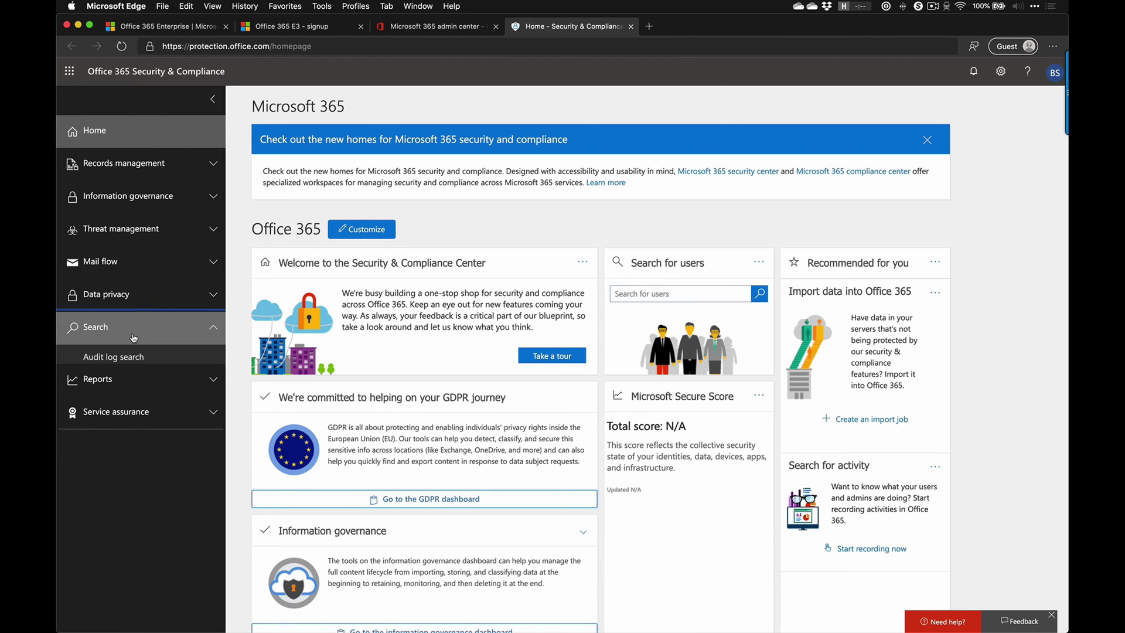
click(110, 368)
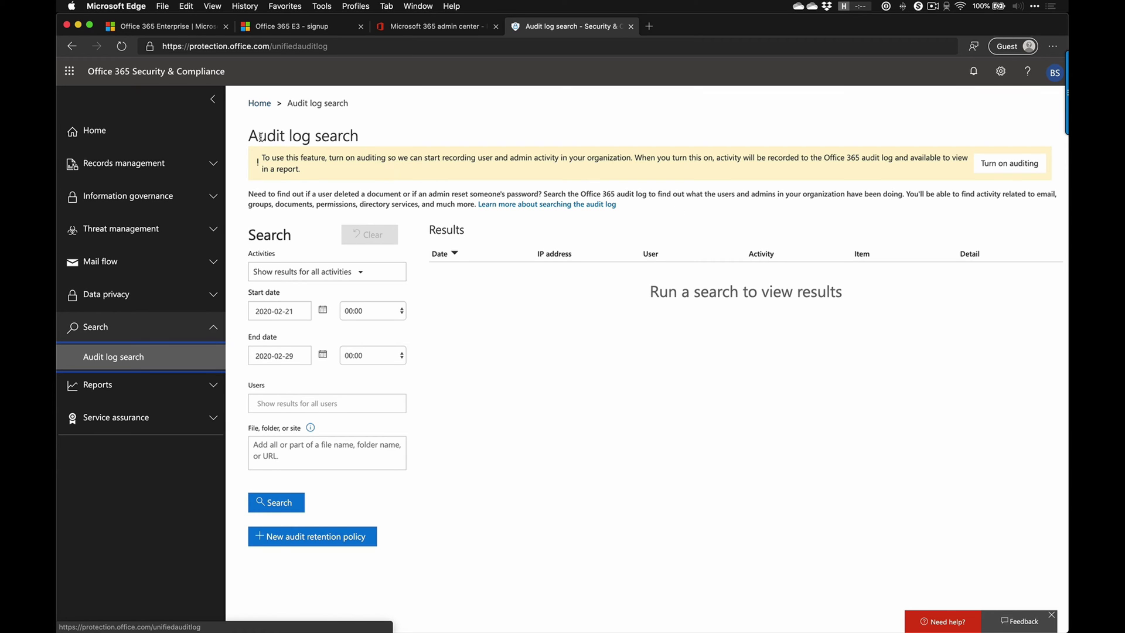
drag(251, 136, 371, 149)
click(349, 174)
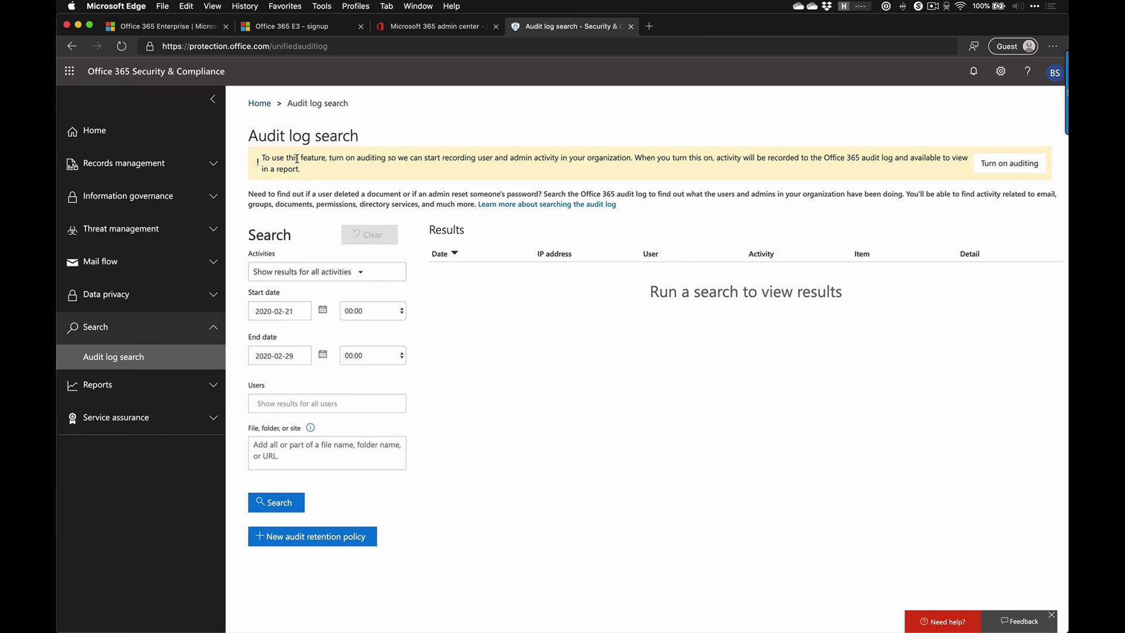
click(1017, 168)
click(643, 396)
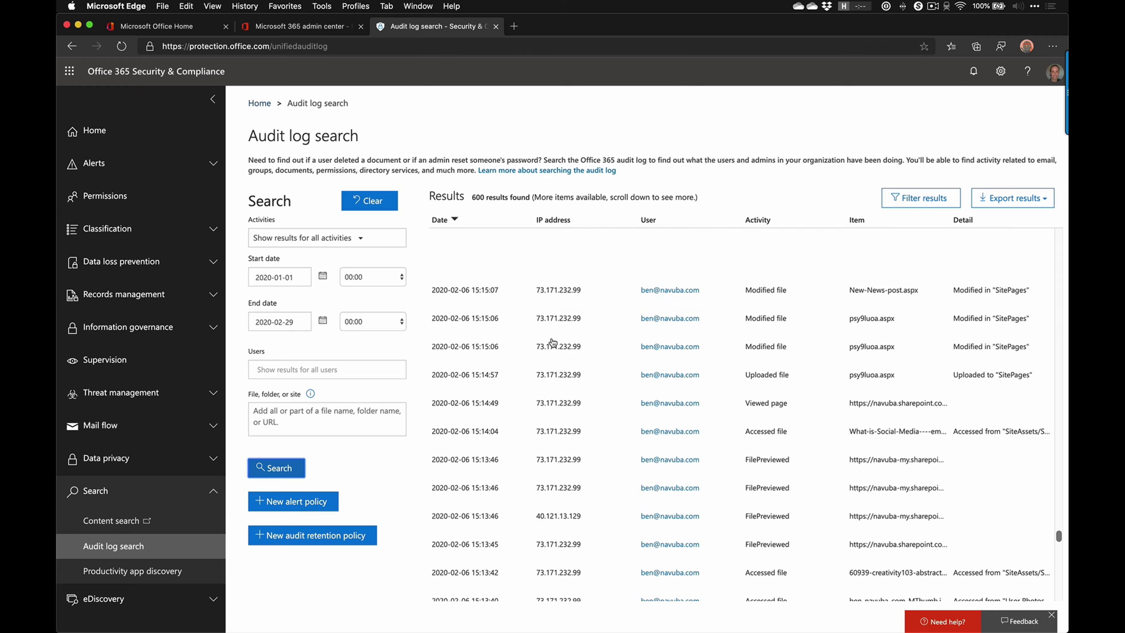
- Scroll down the audit Results table to load 660 entries, then scroll back up through them
scroll(539, 275, up, 2)
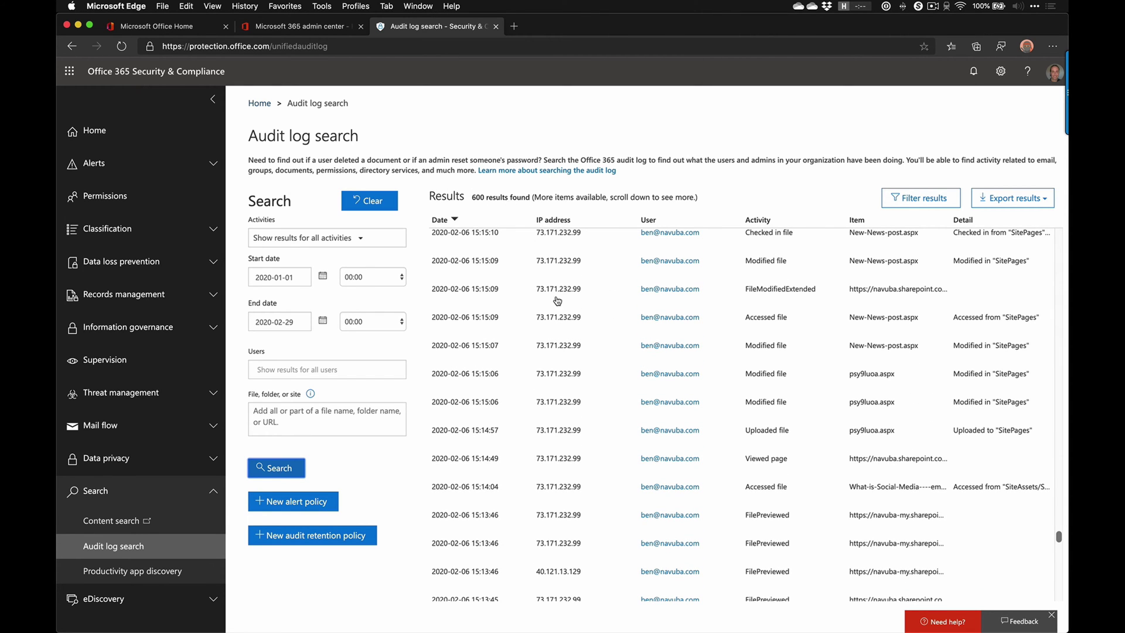
scroll(658, 403, down, 10)
scroll(658, 404, down, 15)
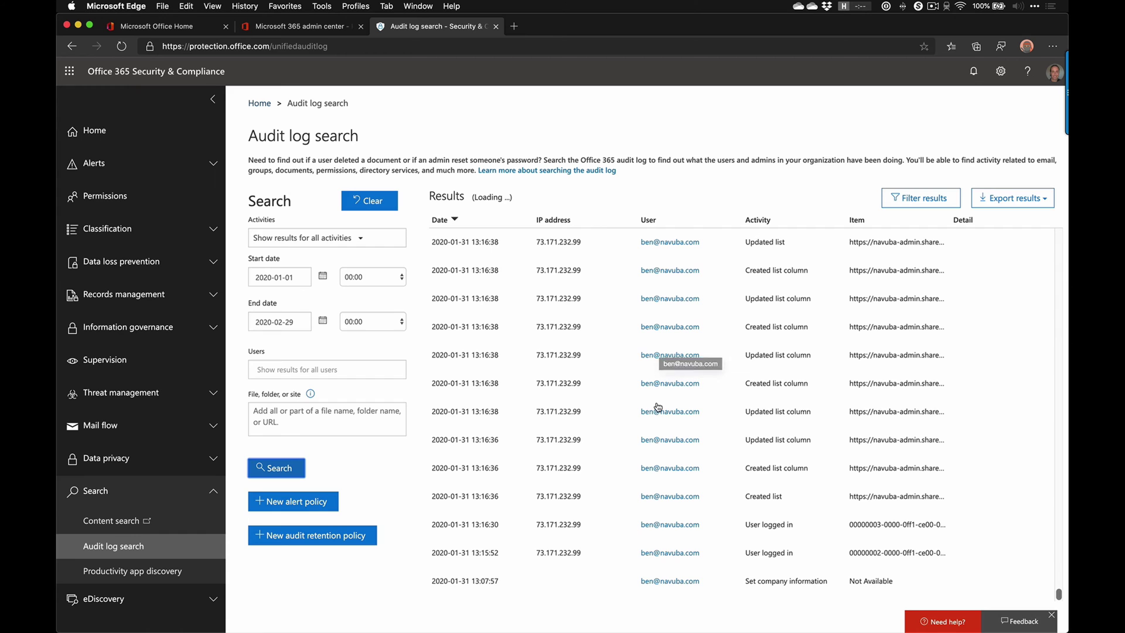
scroll(658, 405, down, 3)
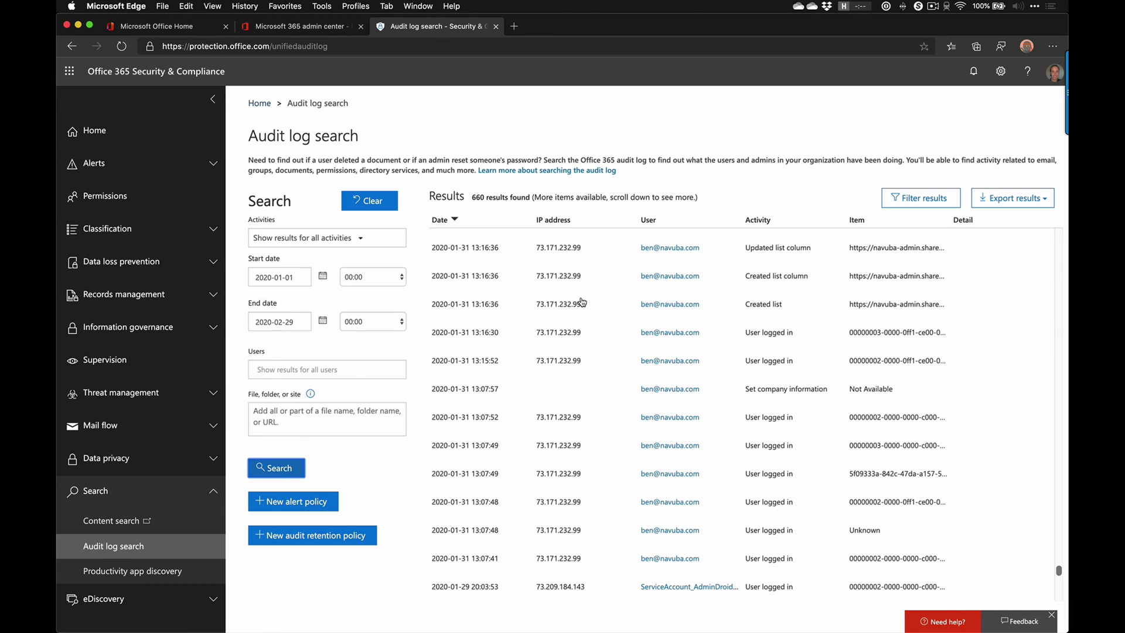
scroll(745, 463, up, 1)
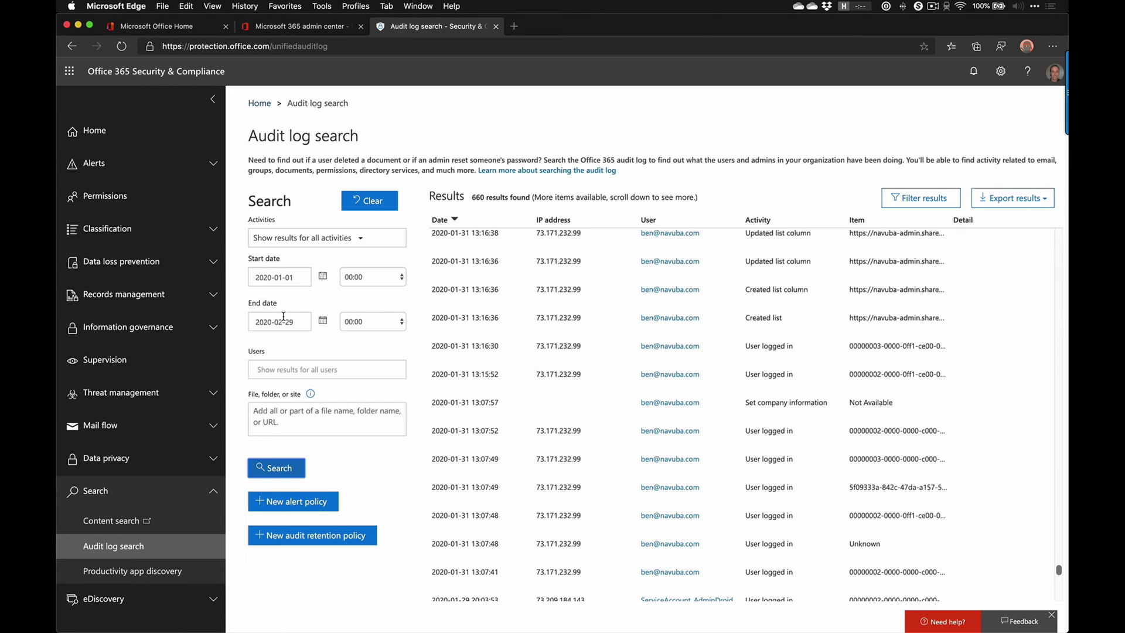
scroll(680, 374, up, 1)
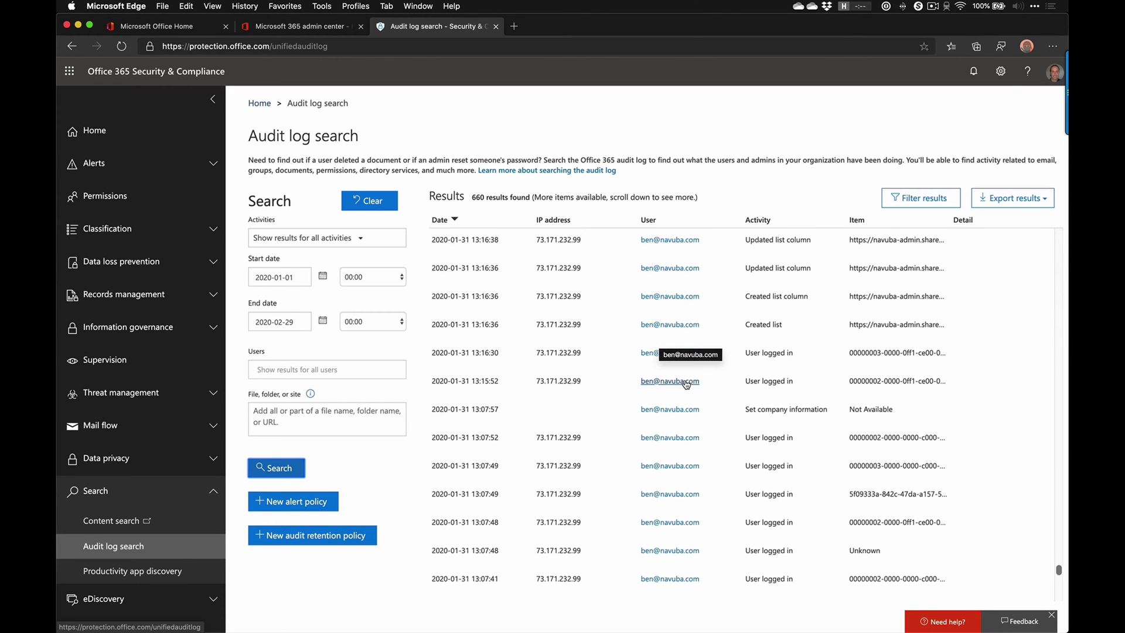
scroll(793, 363, up, 3)
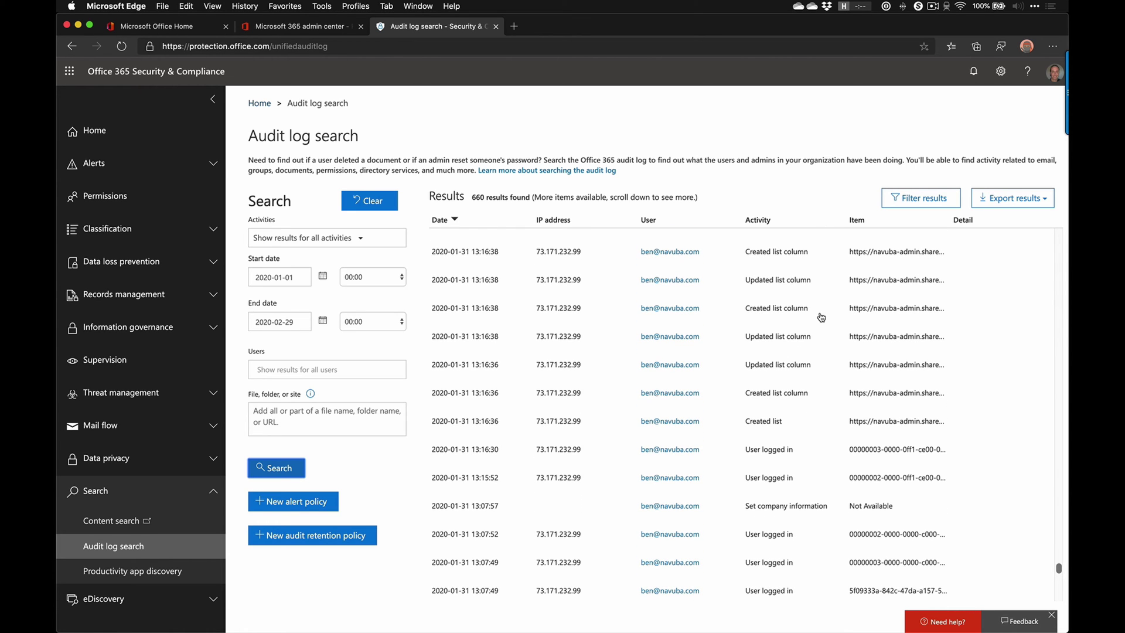
scroll(794, 311, up, 4)
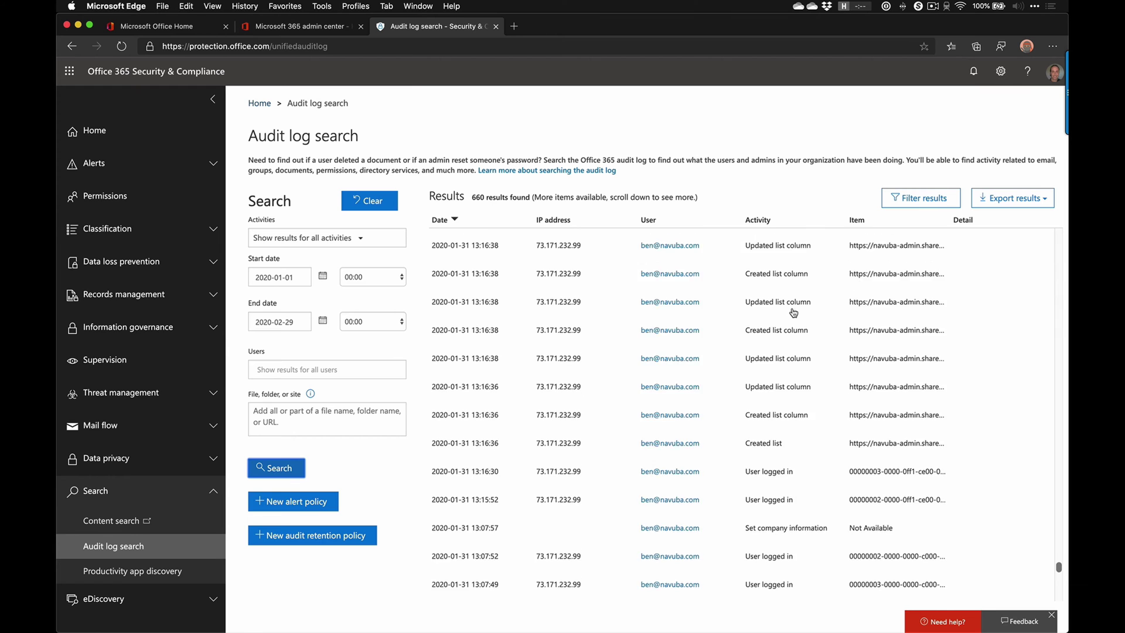
scroll(787, 299, up, 2)
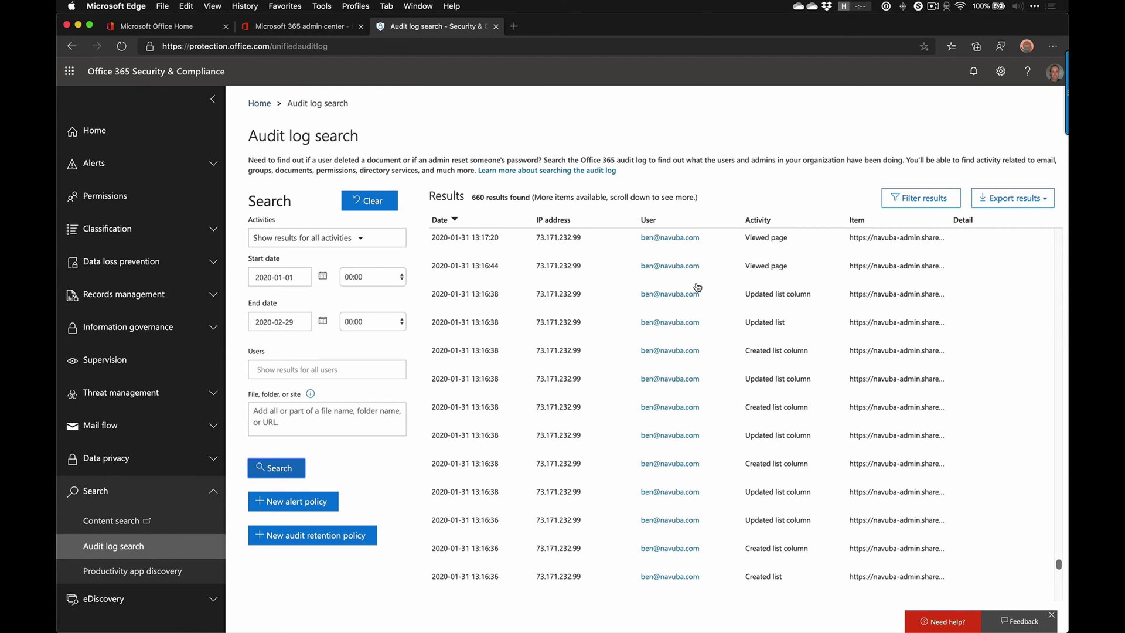
scroll(773, 270, up, 8)
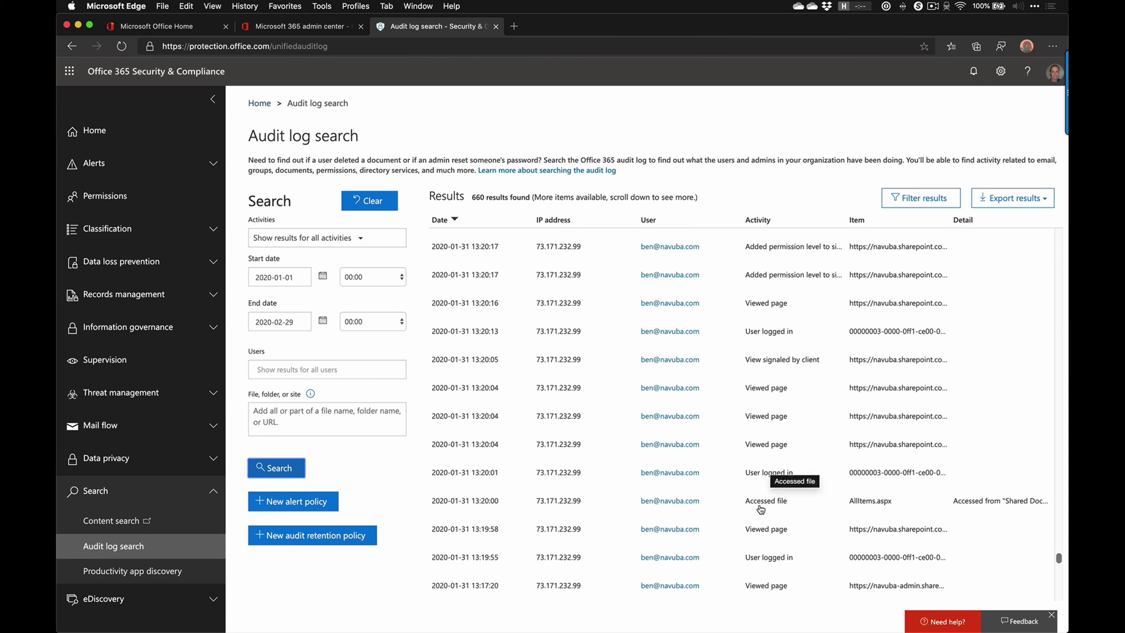
scroll(767, 424, up, 2)
scroll(769, 408, up, 3)
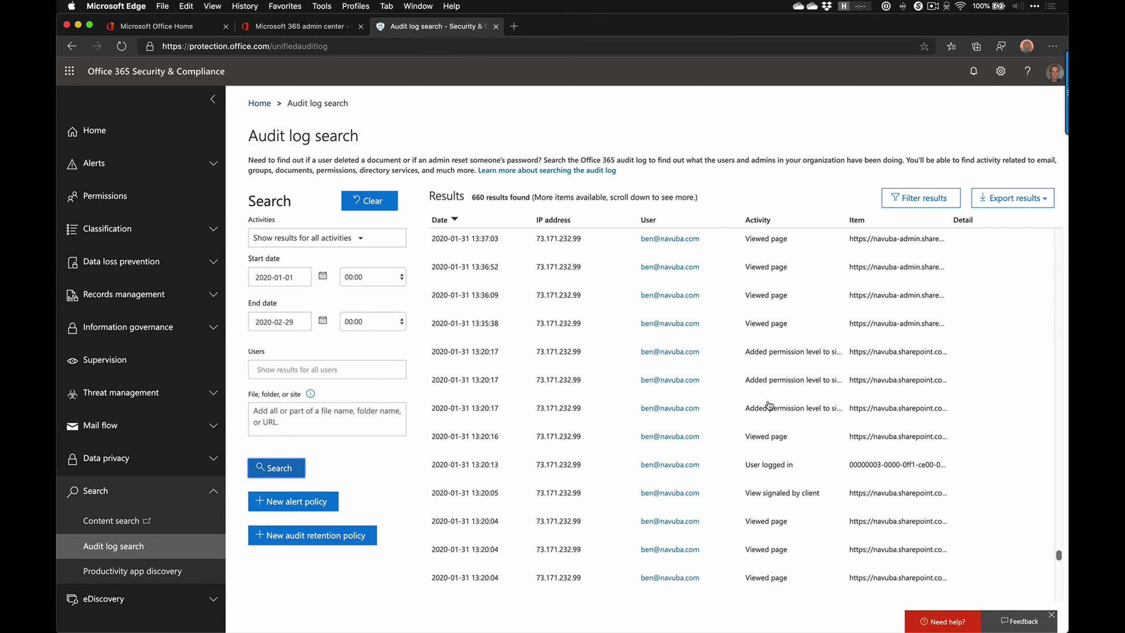
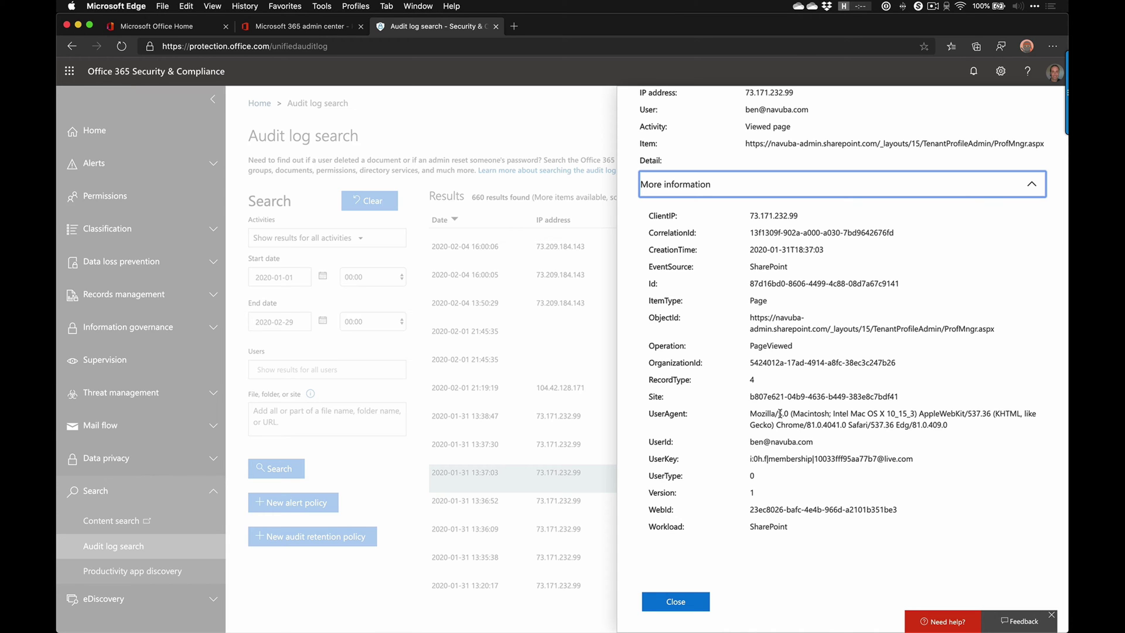
- Highlight the UserId in the event details, then close the details flyout
drag(754, 444, 797, 443)
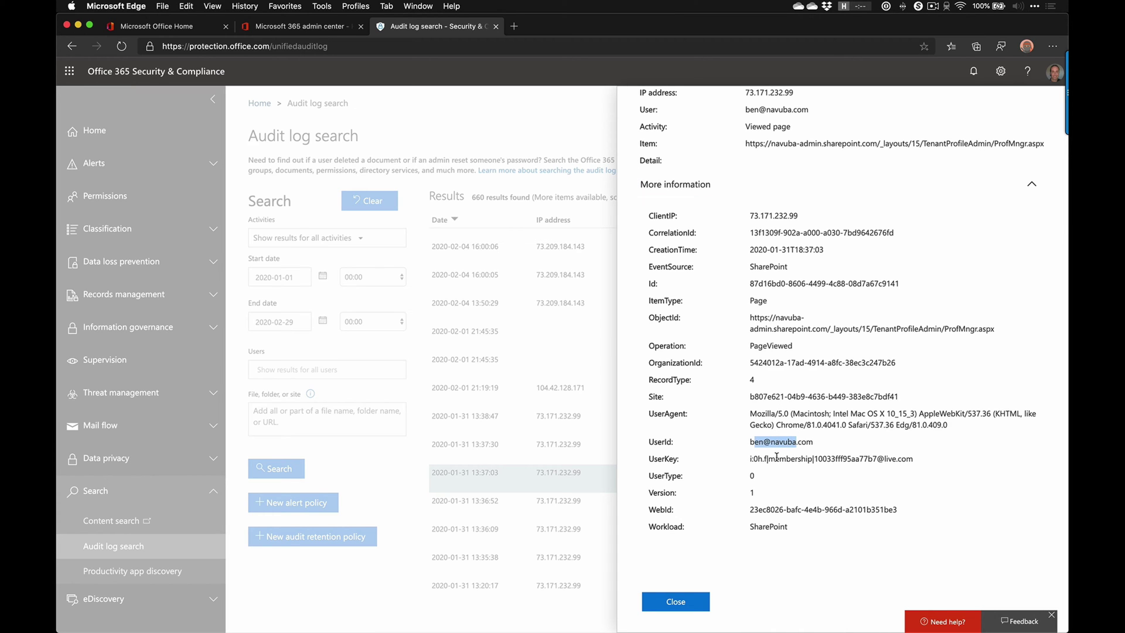
click(679, 608)
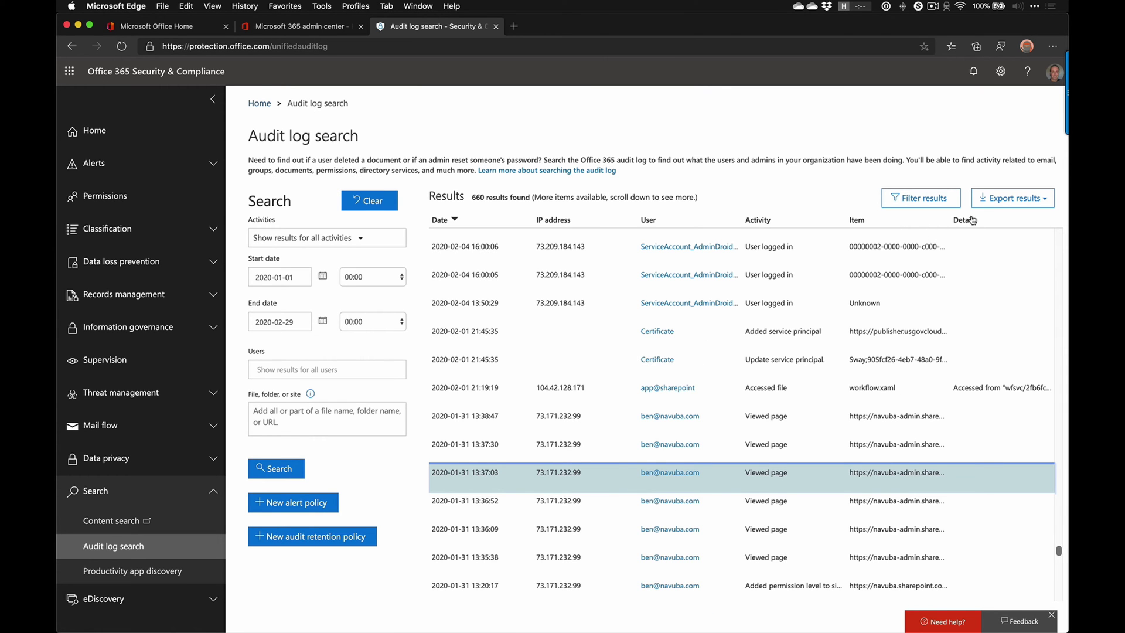
- Download all 660 audit log results as a CSV and turn on per-column result filtering
click(1022, 198)
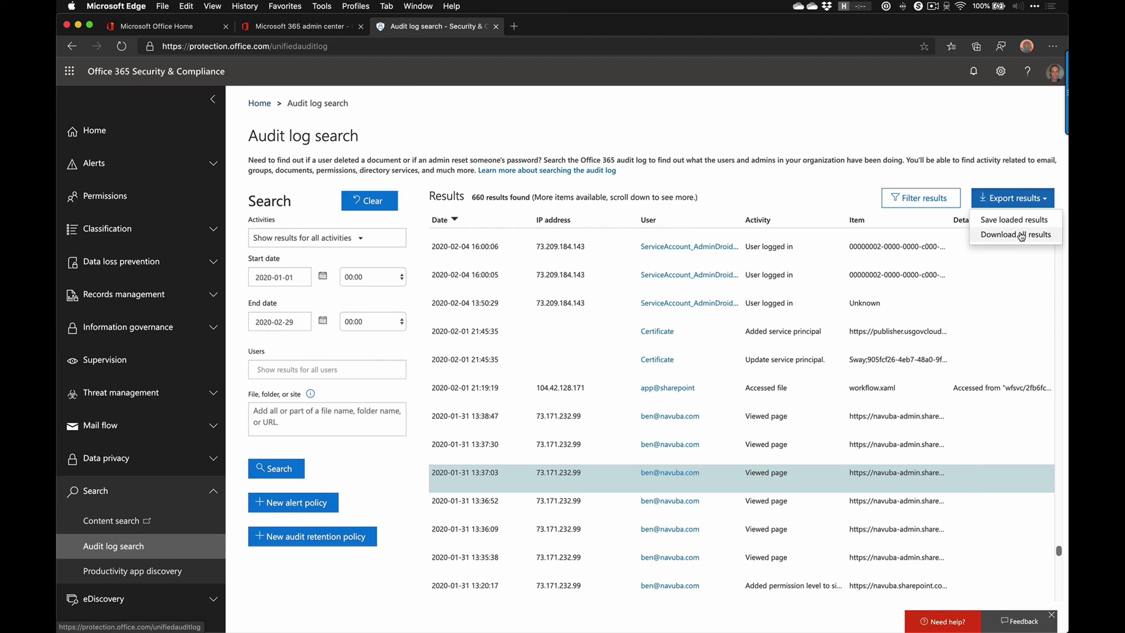
click(1020, 235)
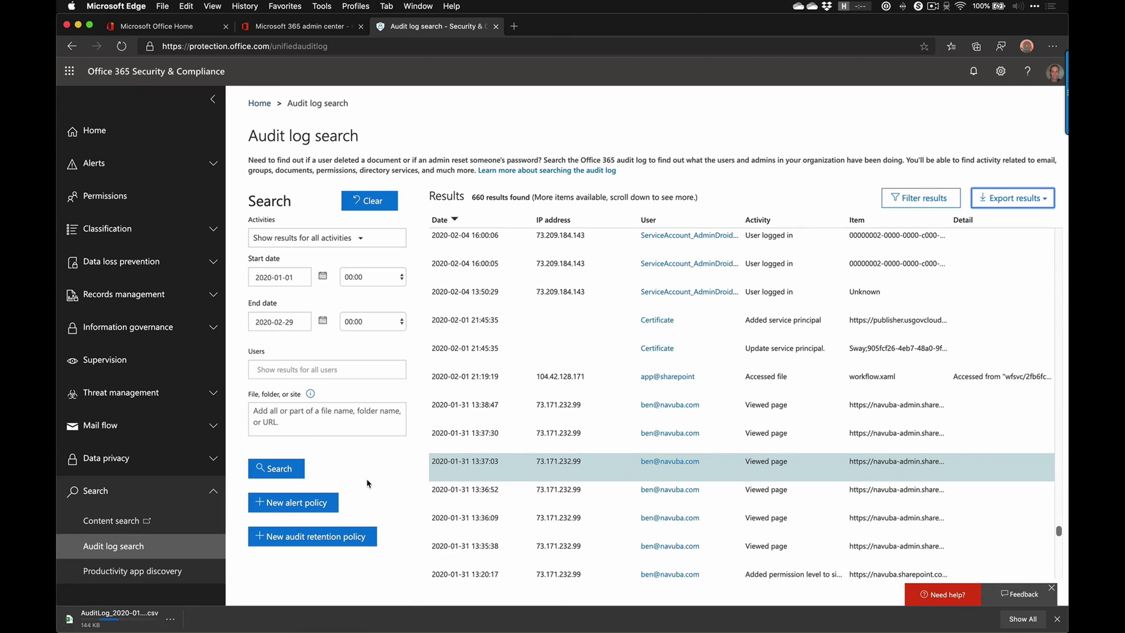
click(1049, 204)
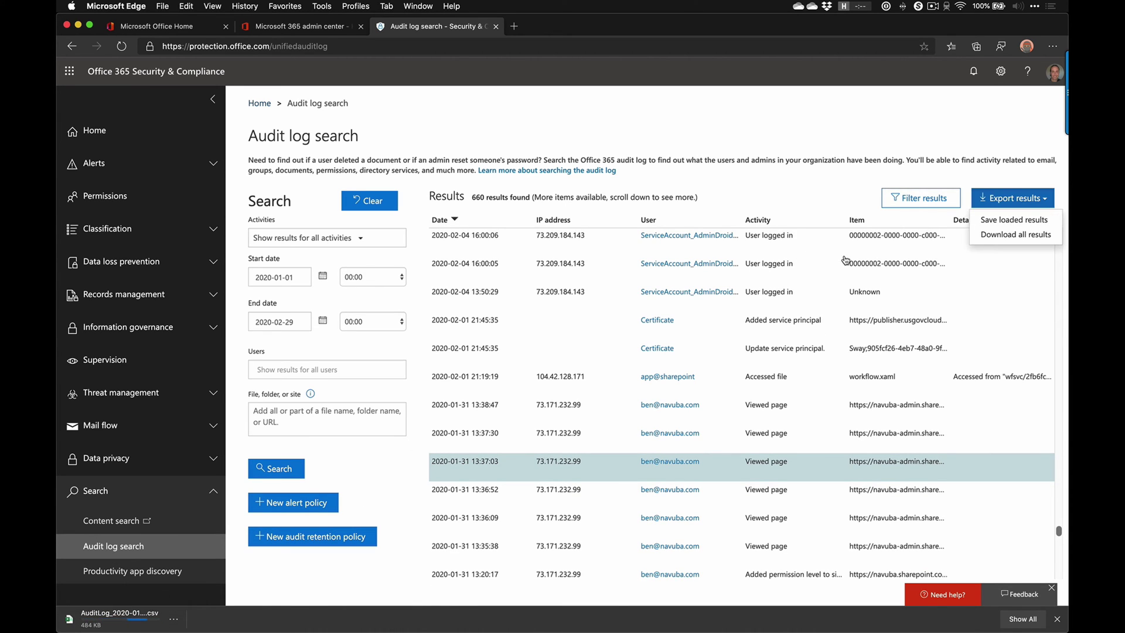
key(Escape)
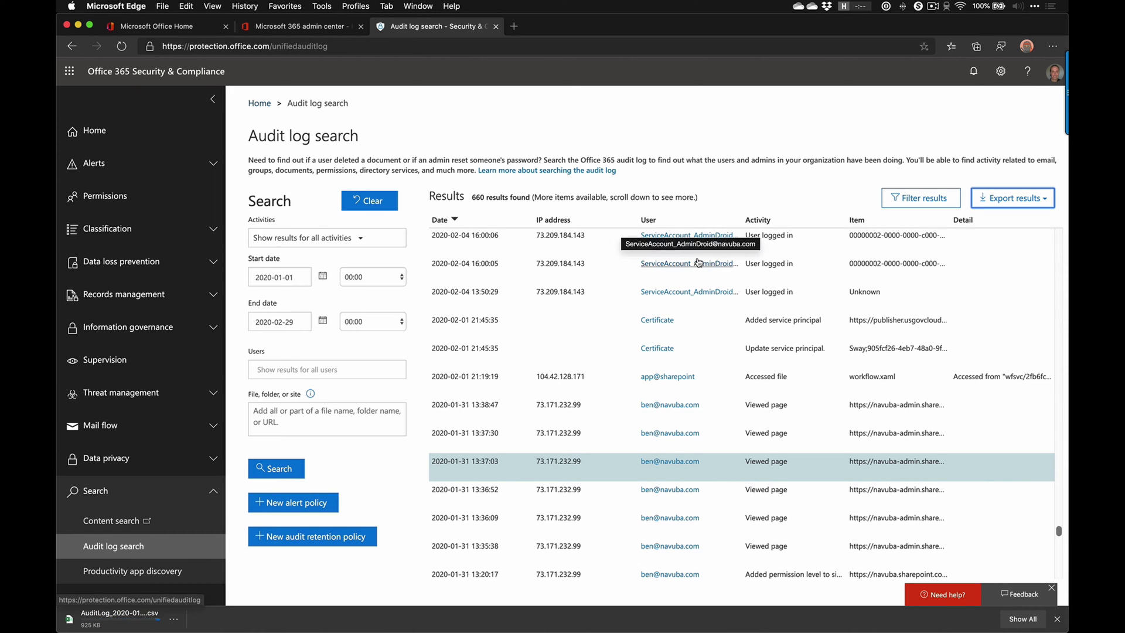
click(924, 196)
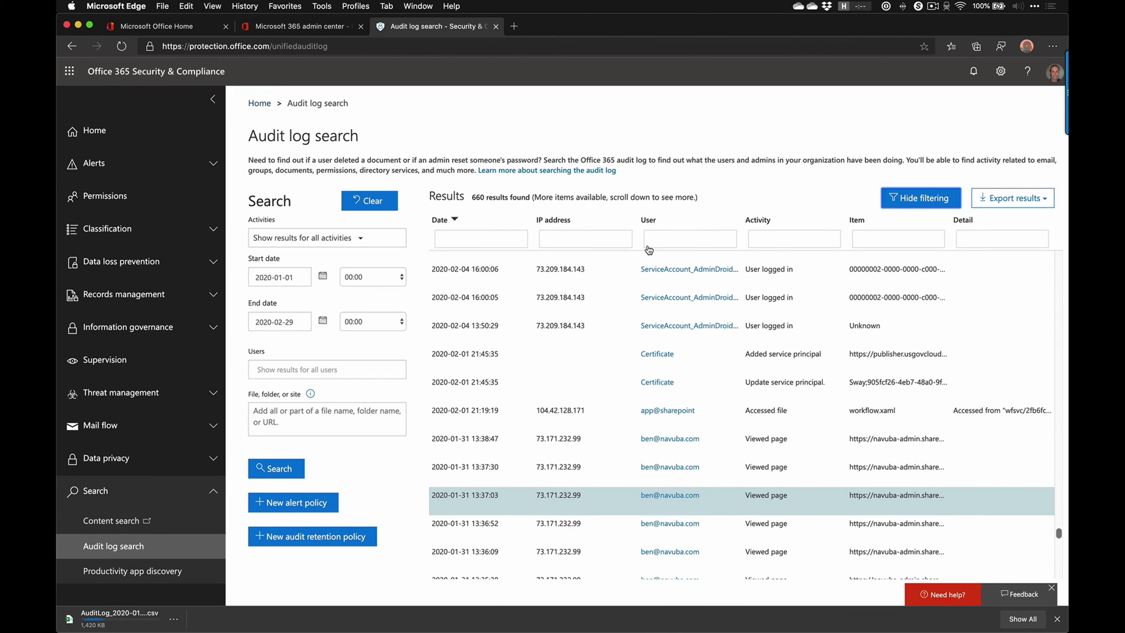
- Select the User column filter box above the audit log results
click(681, 240)
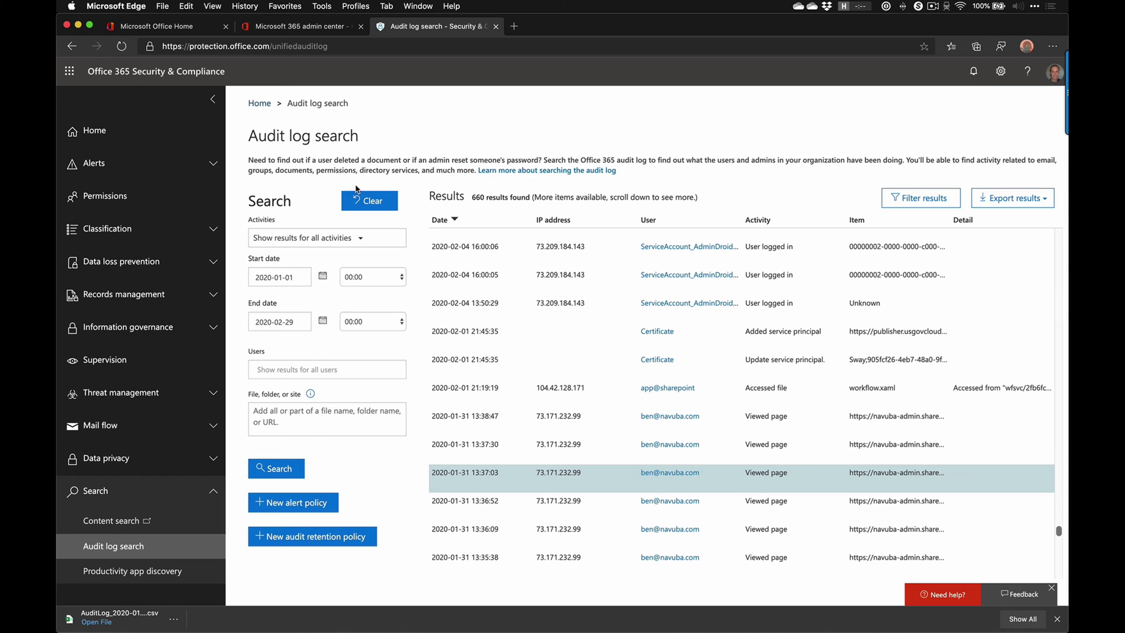
- Browse the Activities dropdown's categories all the way down to Sensitivity label activities
click(340, 239)
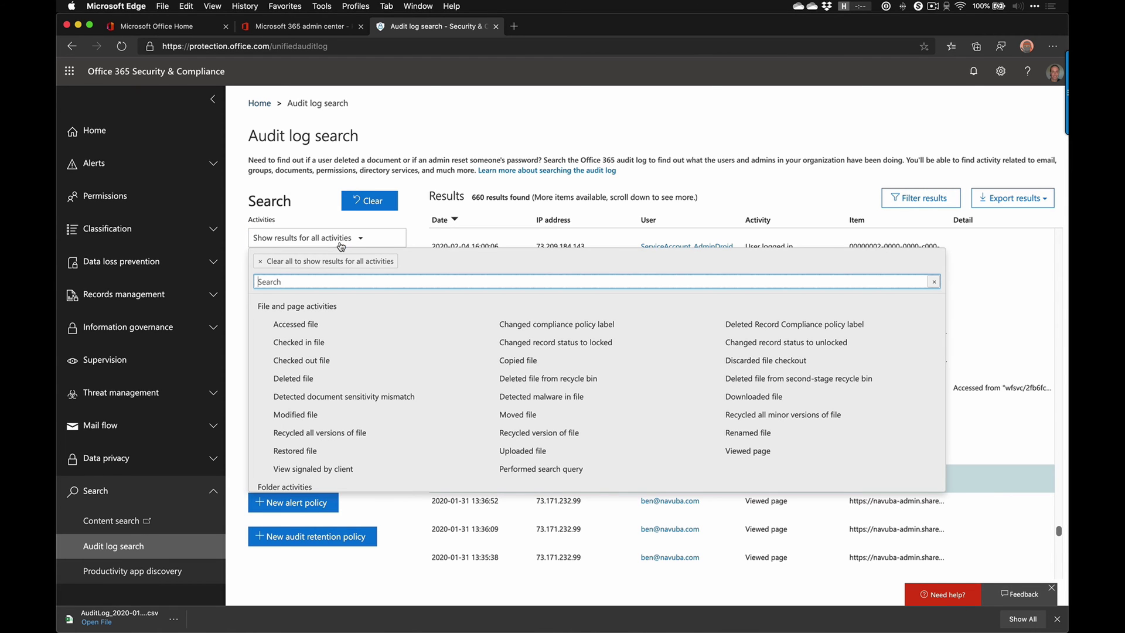
scroll(423, 403, down, 3)
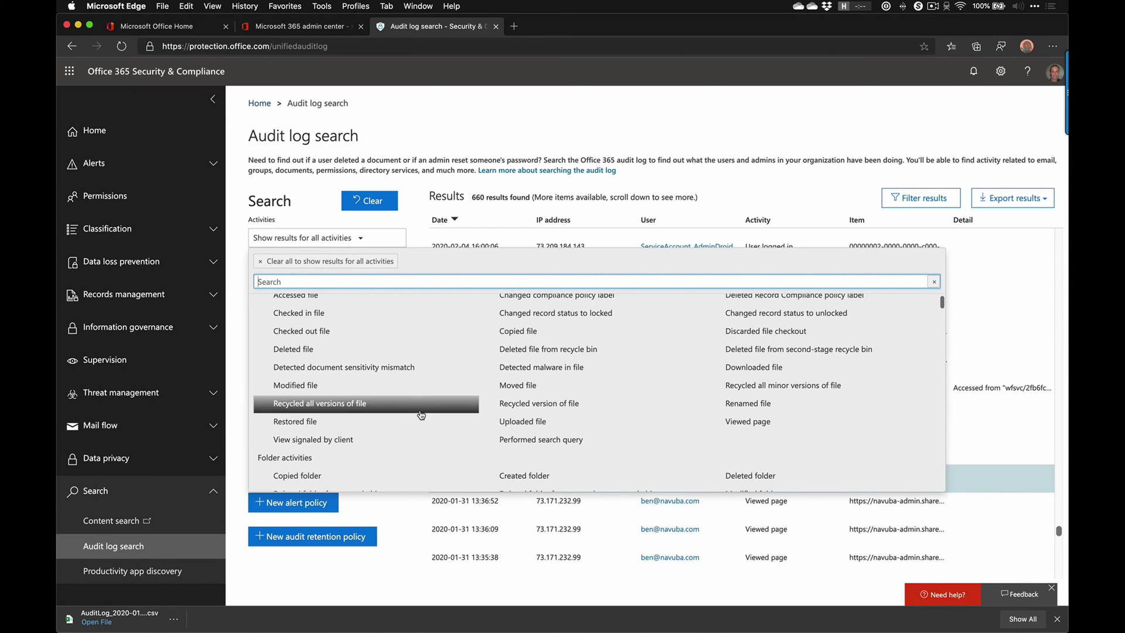
scroll(428, 401, down, 2)
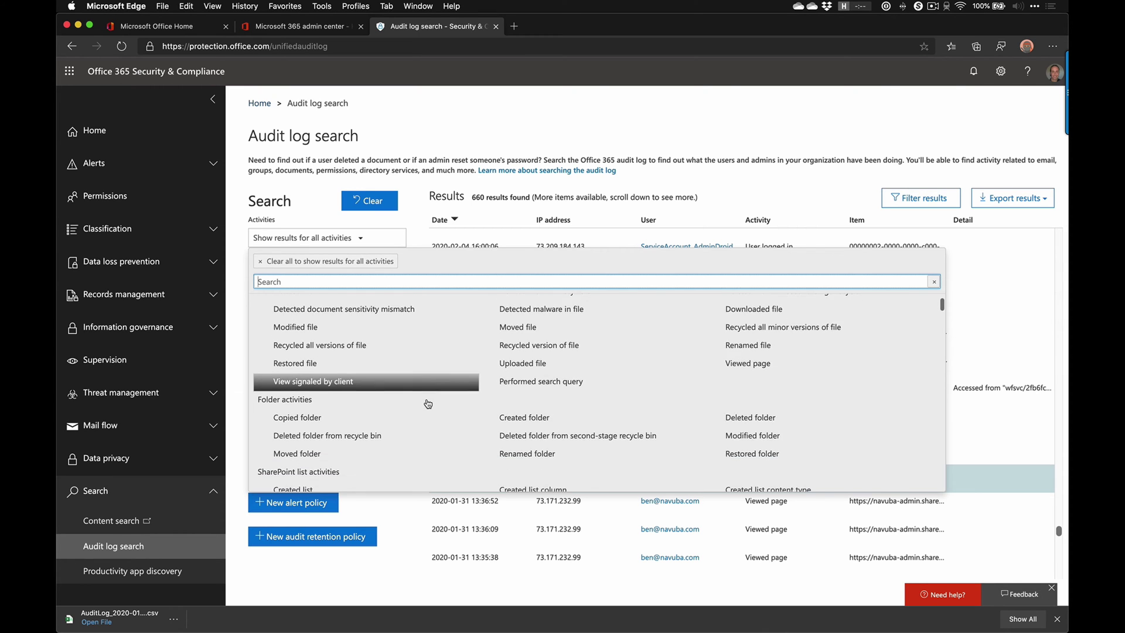
scroll(426, 393, up, 3)
scroll(425, 399, down, 5)
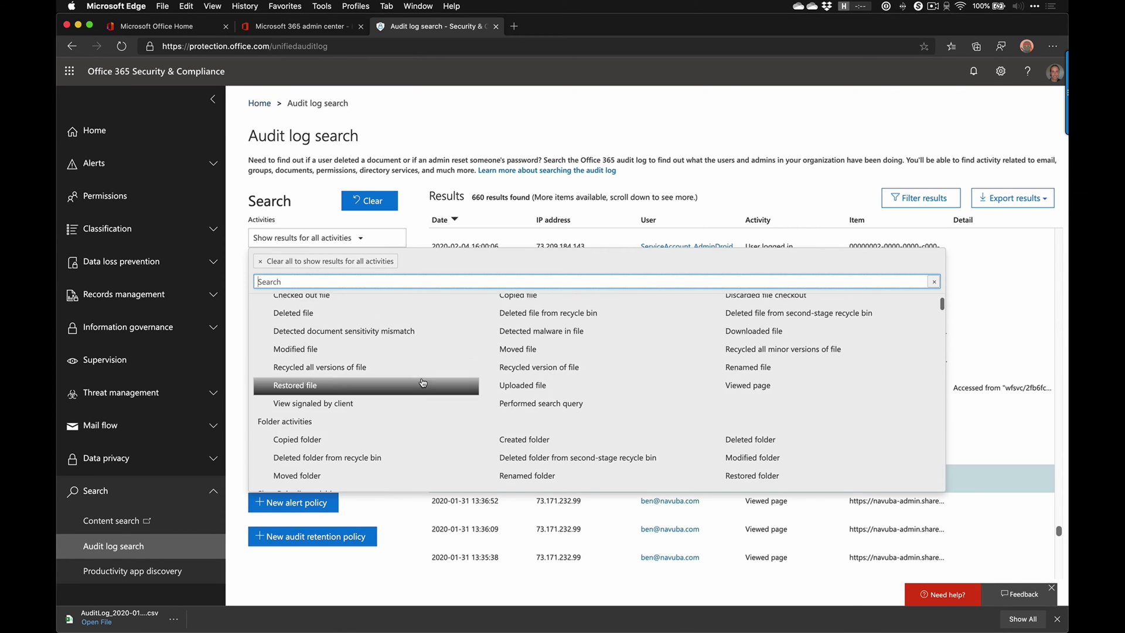
scroll(421, 404, down, 7)
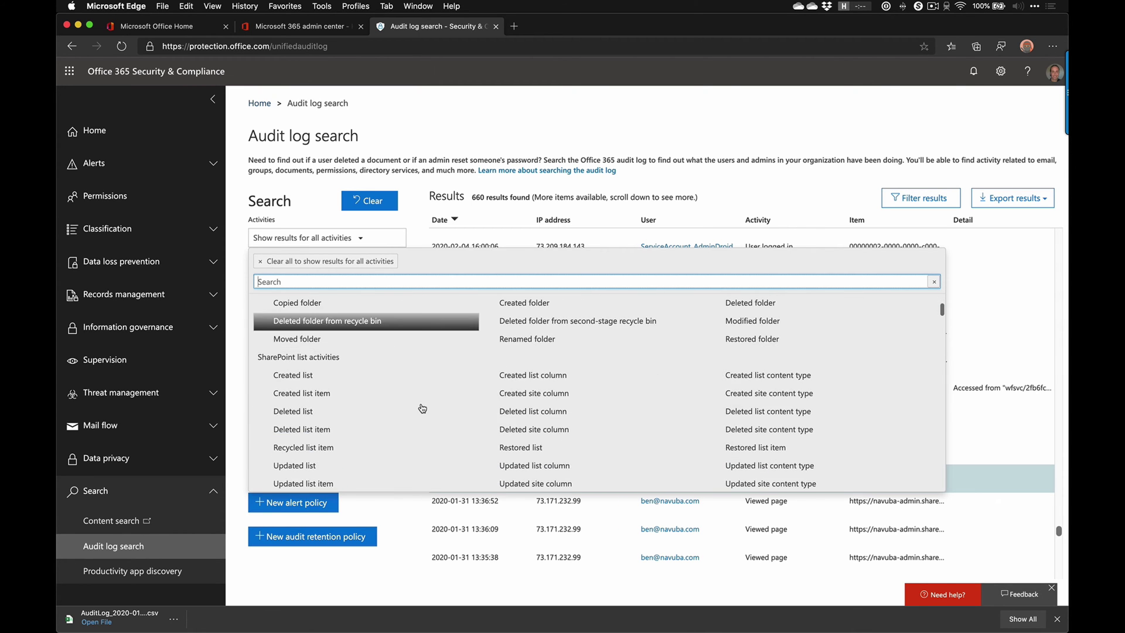
scroll(422, 399, down, 18)
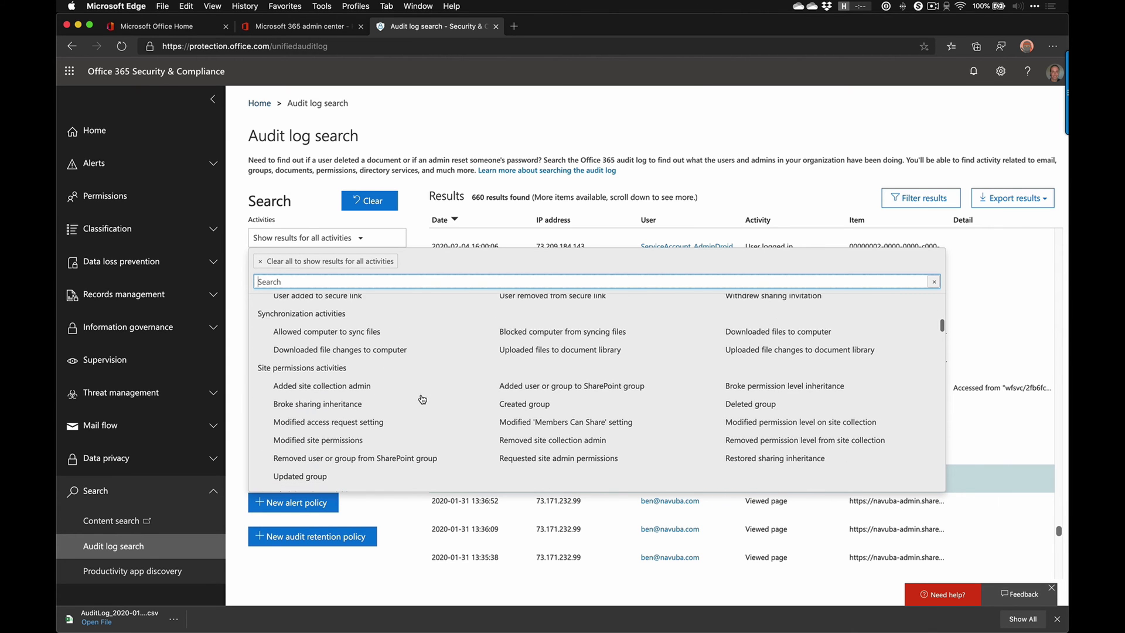
scroll(422, 399, down, 3)
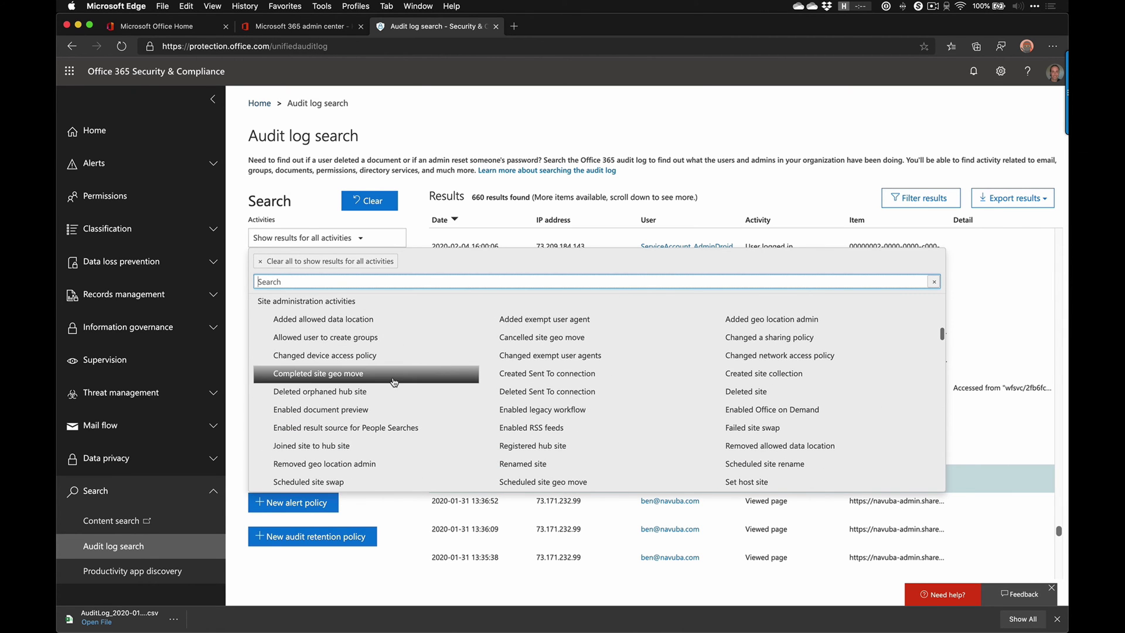
scroll(463, 406, down, 1)
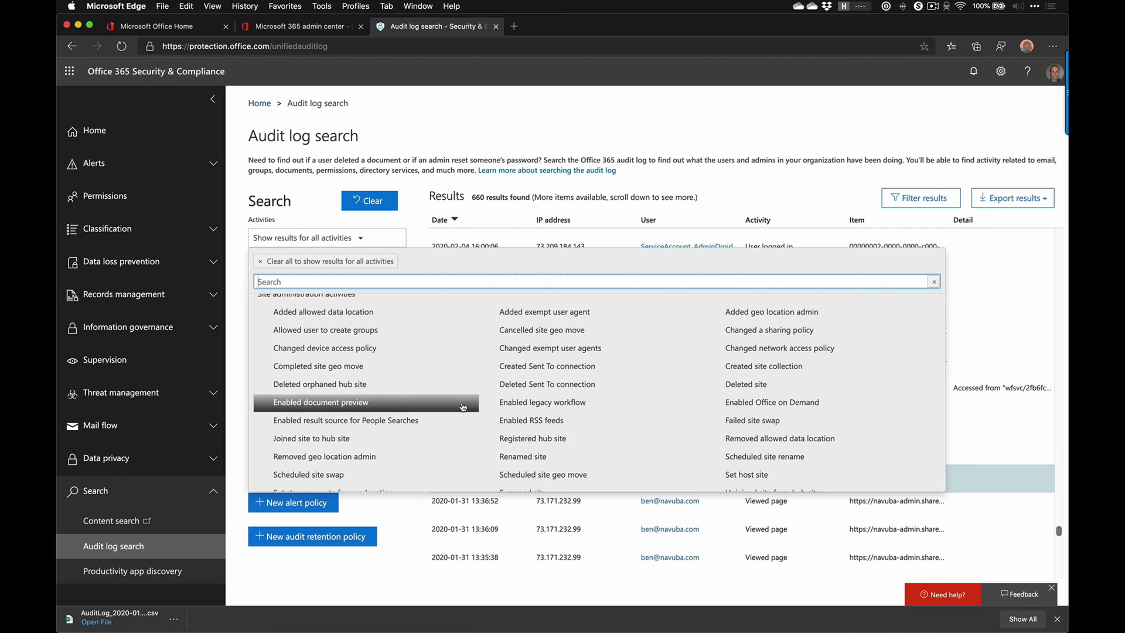
scroll(446, 416, down, 5)
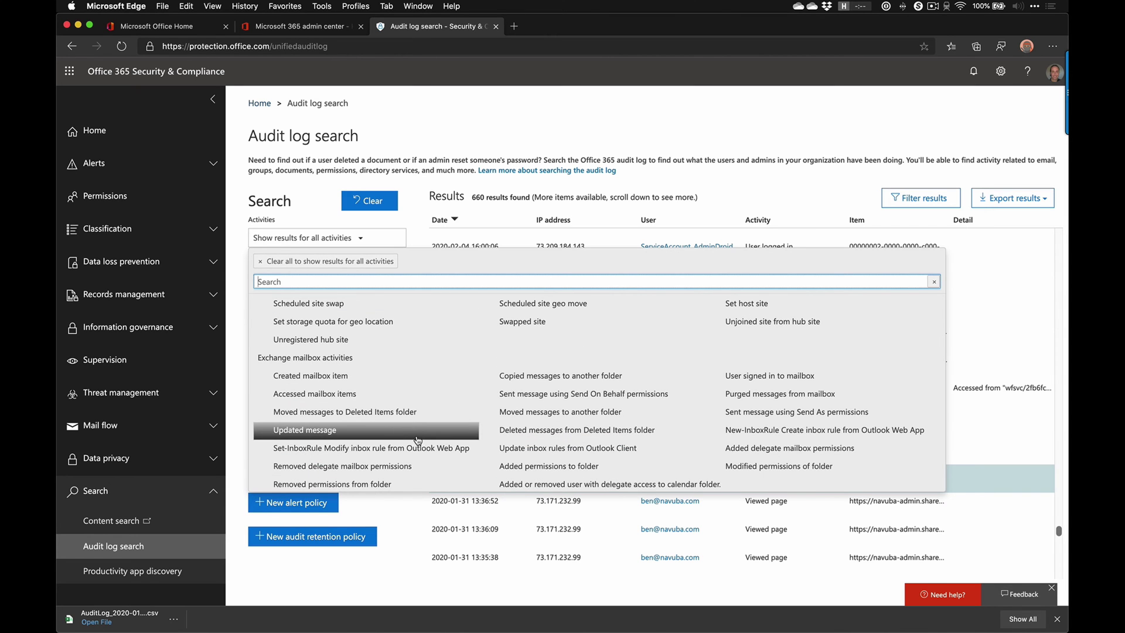
scroll(431, 437, down, 1)
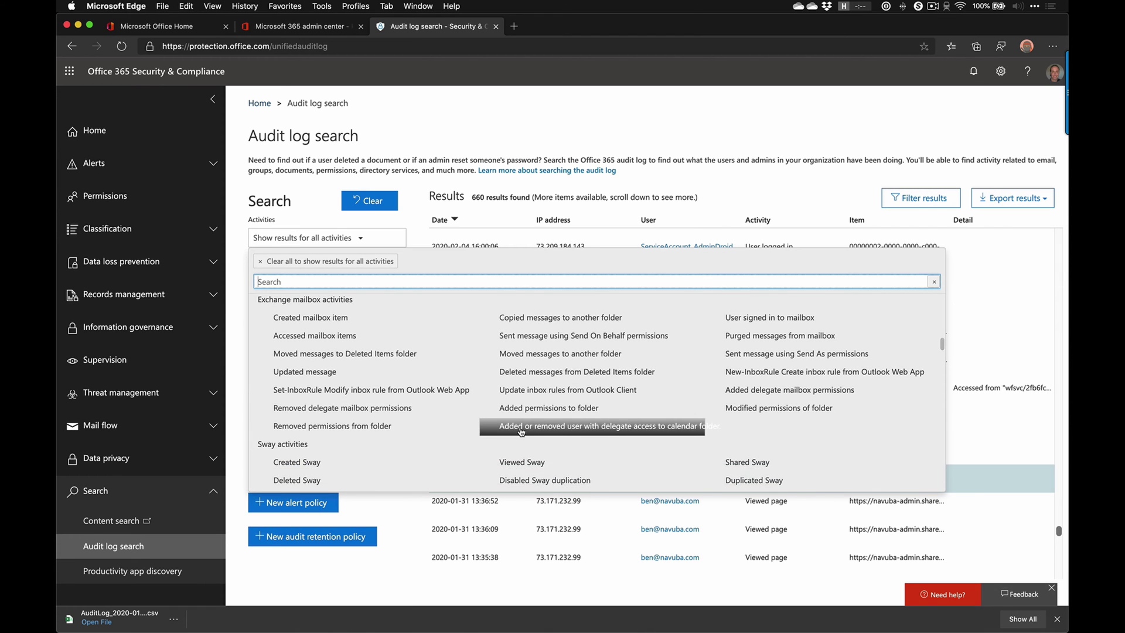
scroll(504, 432, down, 8)
scroll(521, 431, down, 10)
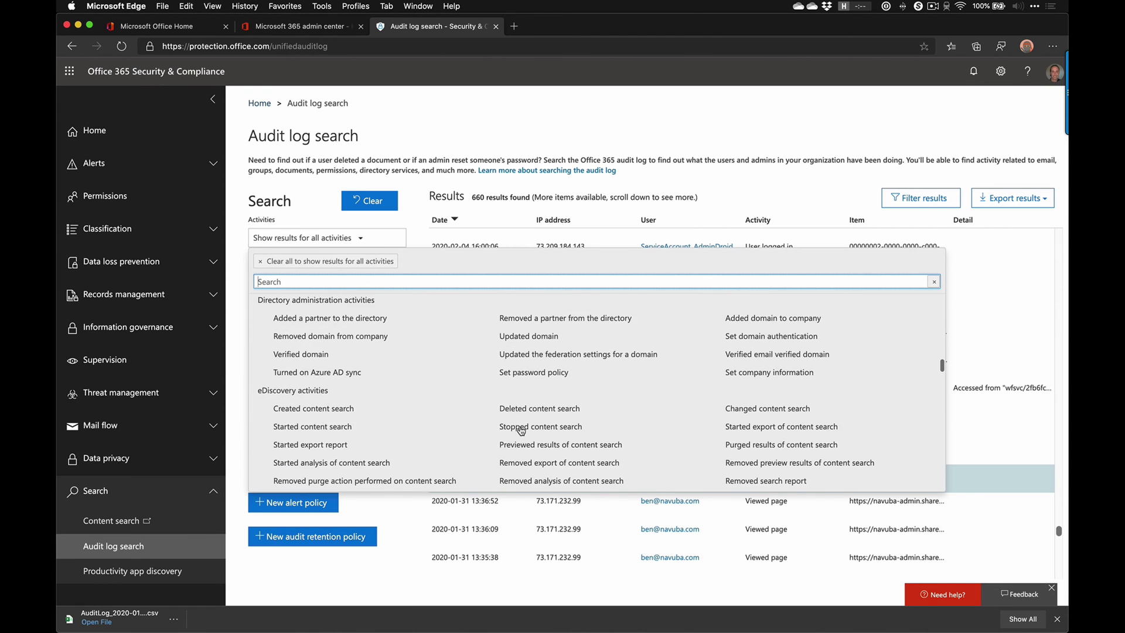
scroll(488, 427, down, 10)
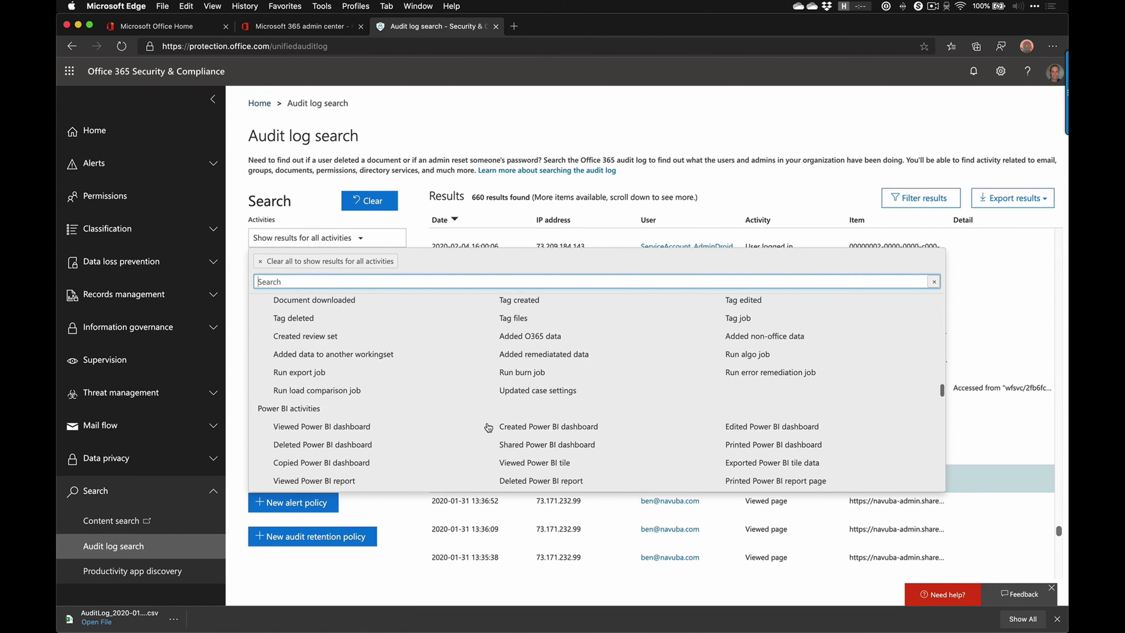
scroll(488, 427, down, 10)
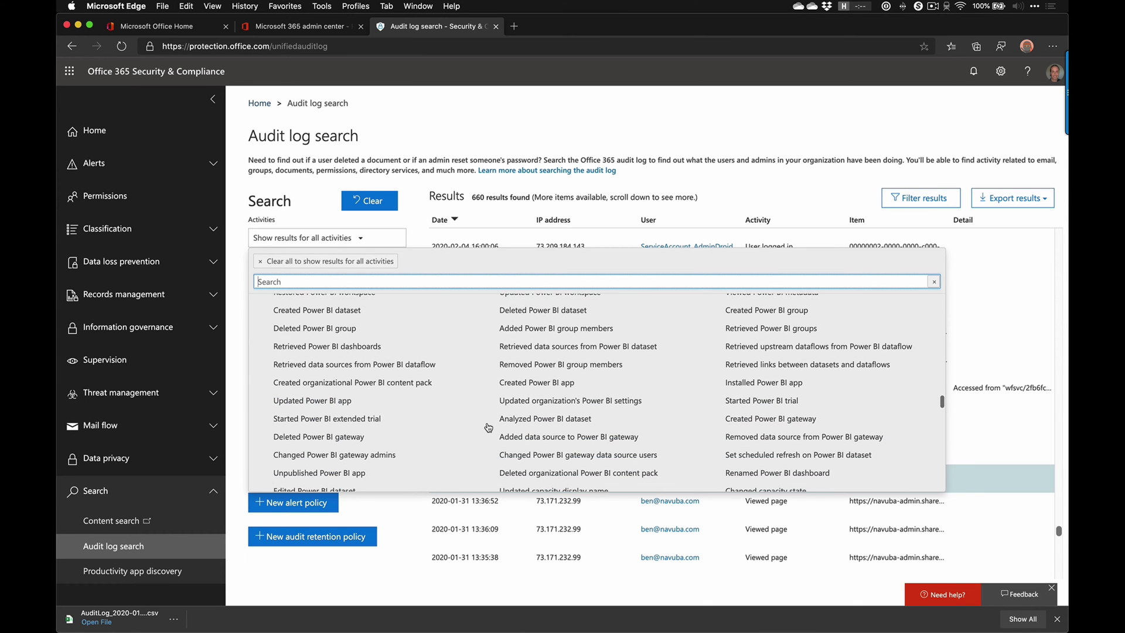
scroll(488, 427, down, 10)
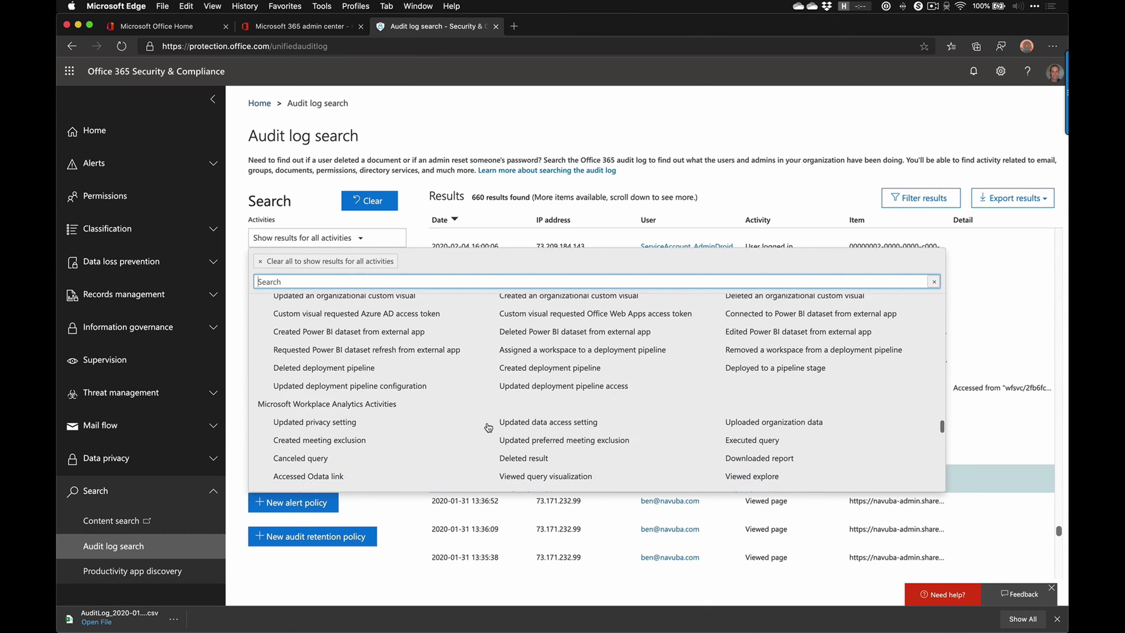
scroll(488, 427, down, 10)
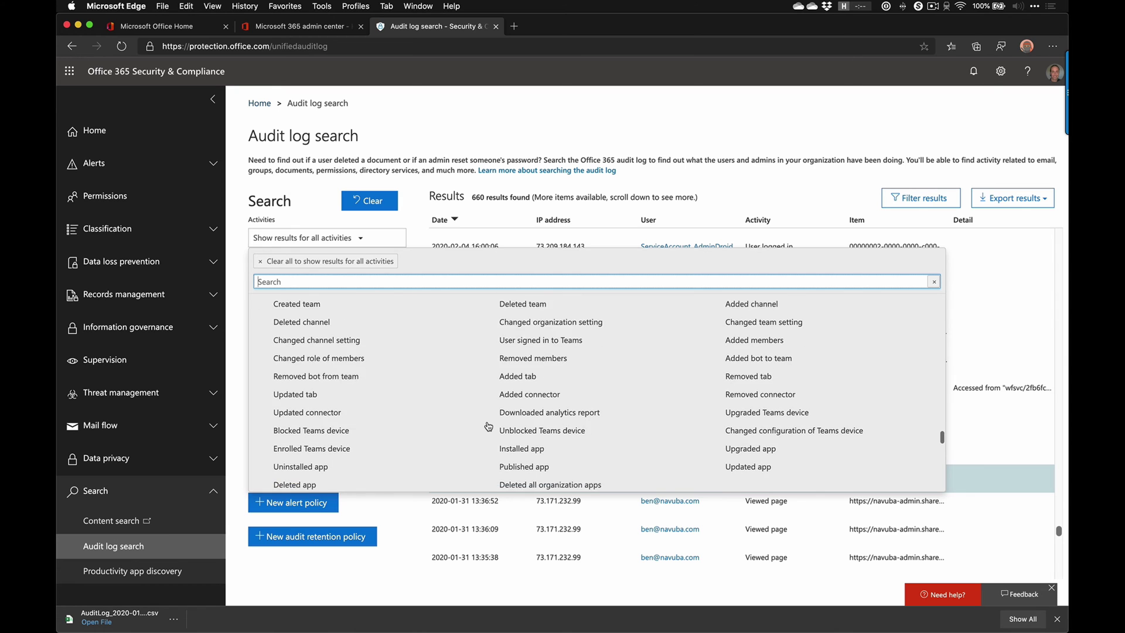
scroll(488, 426, down, 10)
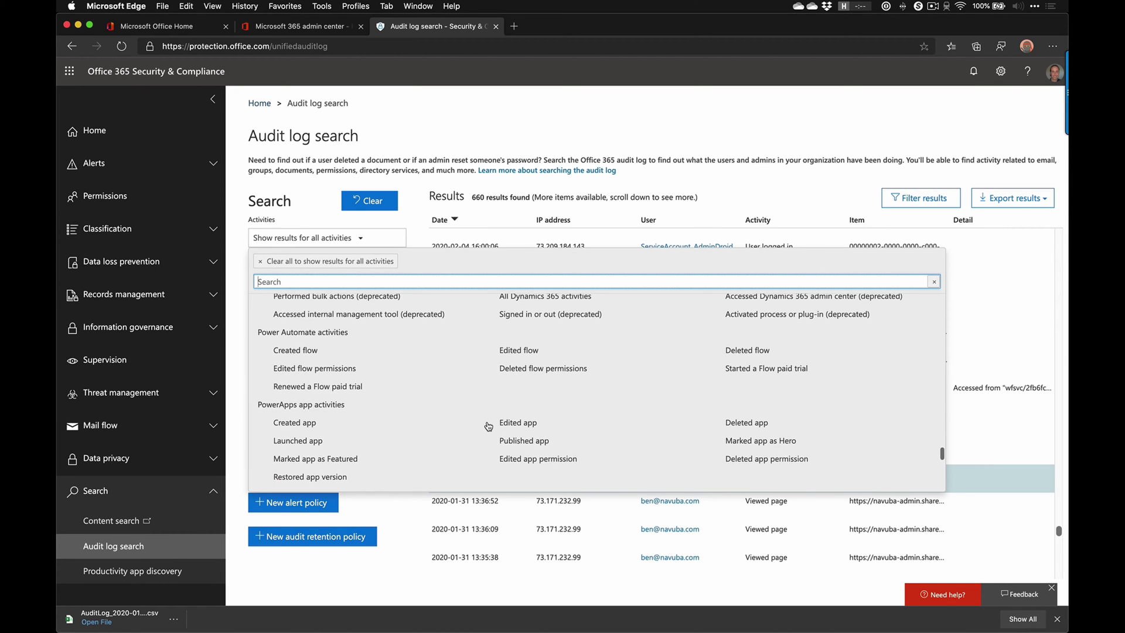
scroll(488, 425, down, 6)
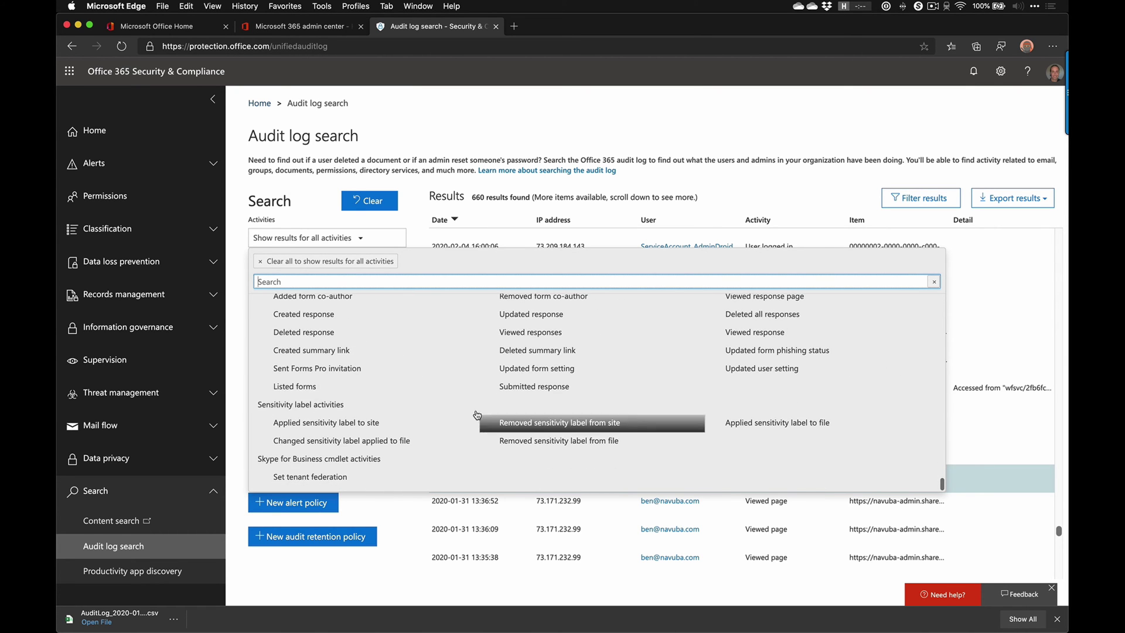